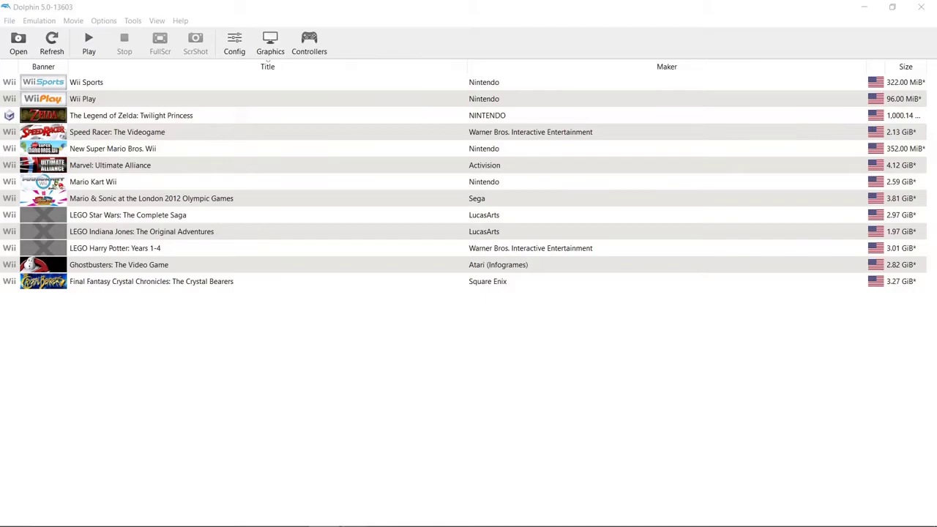
# - Switch to File Explorer and view the game files in the Wii Games folder on drive F:
pyautogui.hotkey('alt', 'Tab')
pyautogui.moveTo(343, 142); pyautogui.dragTo(636, 7)
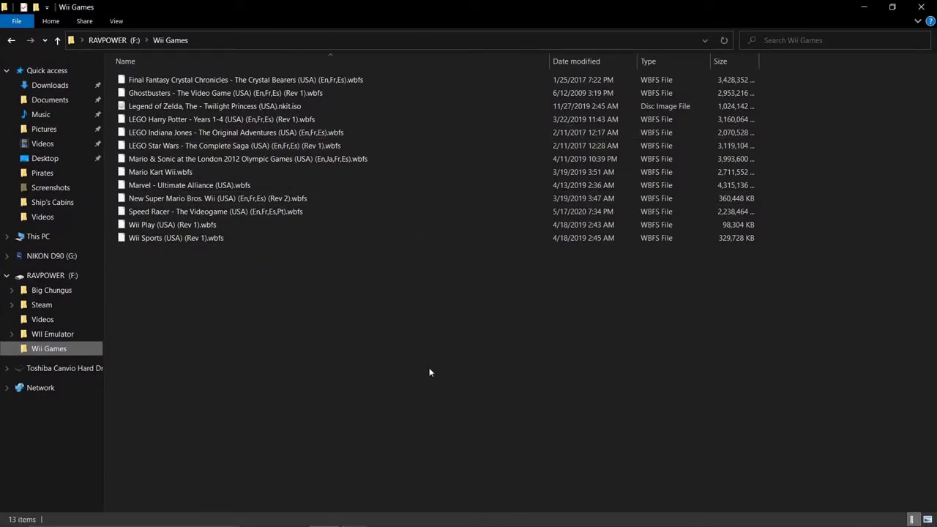
pyautogui.click(864, 8)
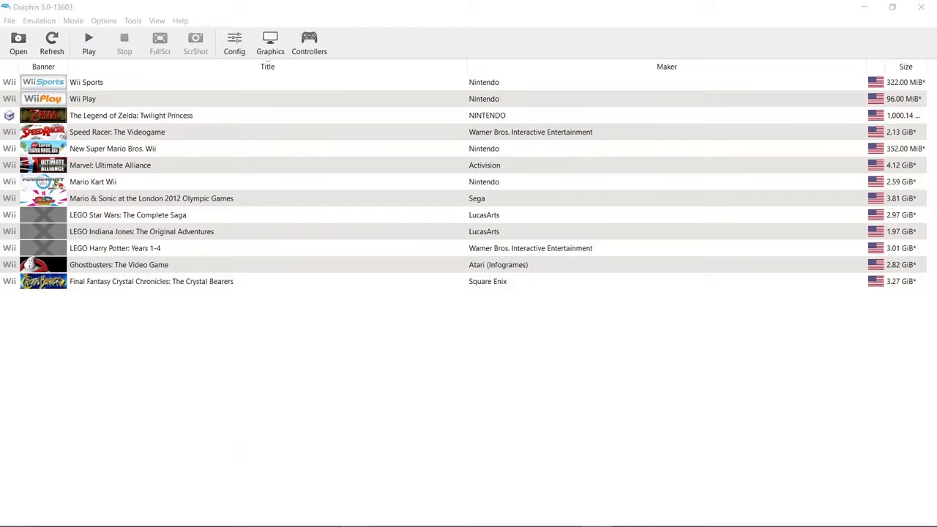
pyautogui.click(324, 517)
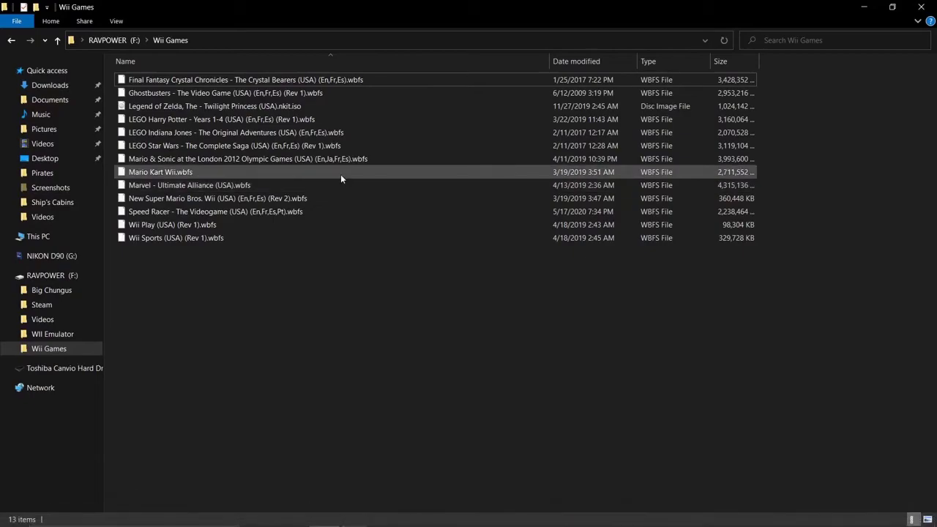
# - Open the NIKON D90 (G:) drive and check its file system and capacity in its properties
pyautogui.click(66, 256)
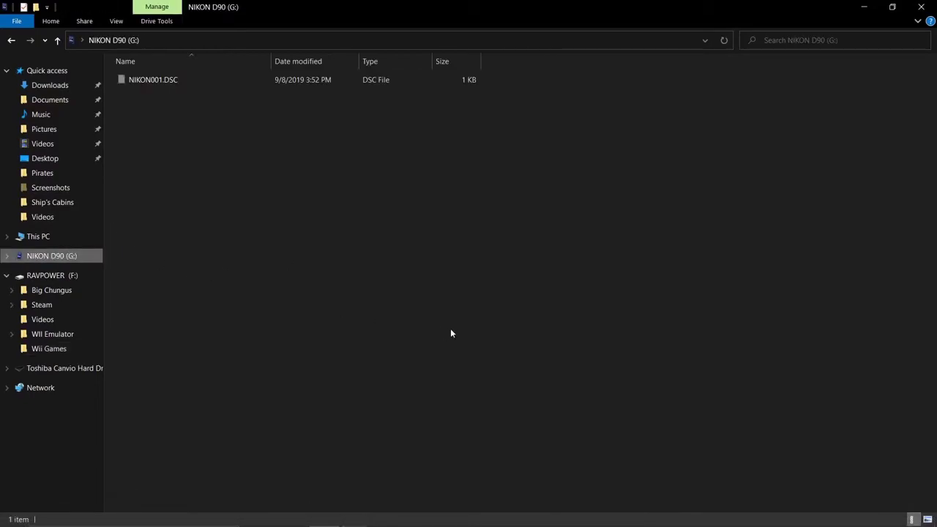
pyautogui.press('Down')
pyautogui.press('Up')
pyautogui.rightClick(75, 260)
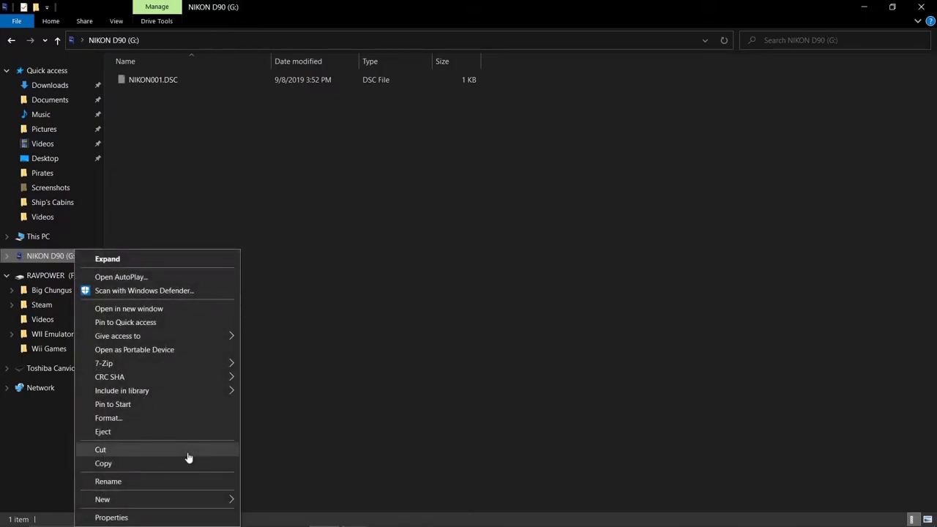
pyautogui.click(194, 518)
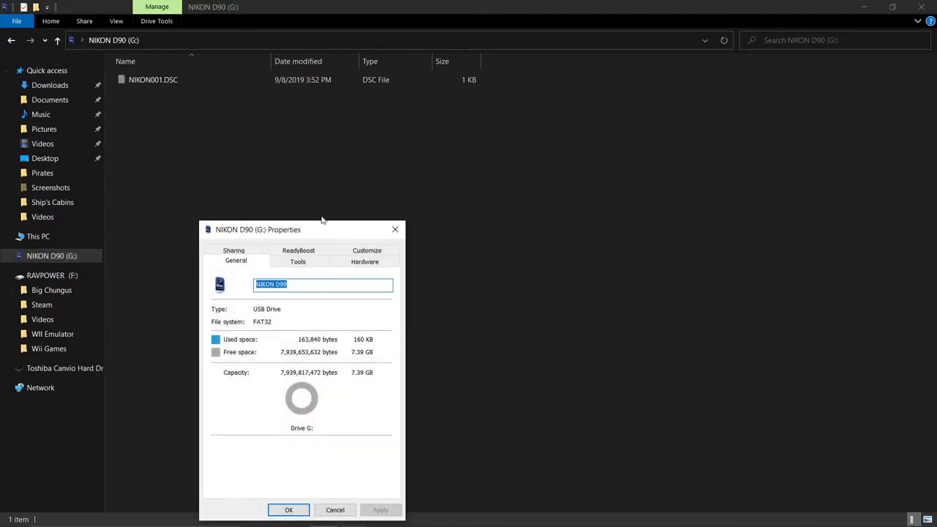
pyautogui.moveTo(323, 224); pyautogui.dragTo(324, 158)
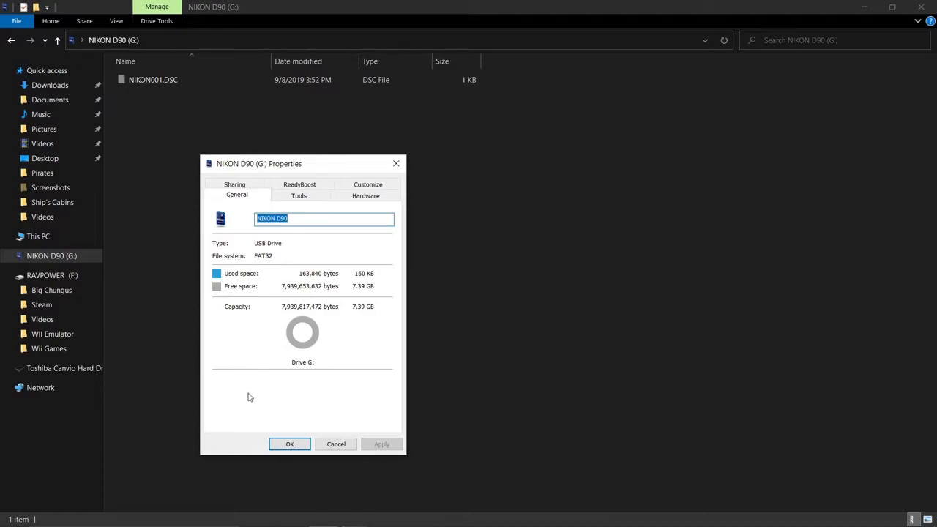
pyautogui.click(286, 446)
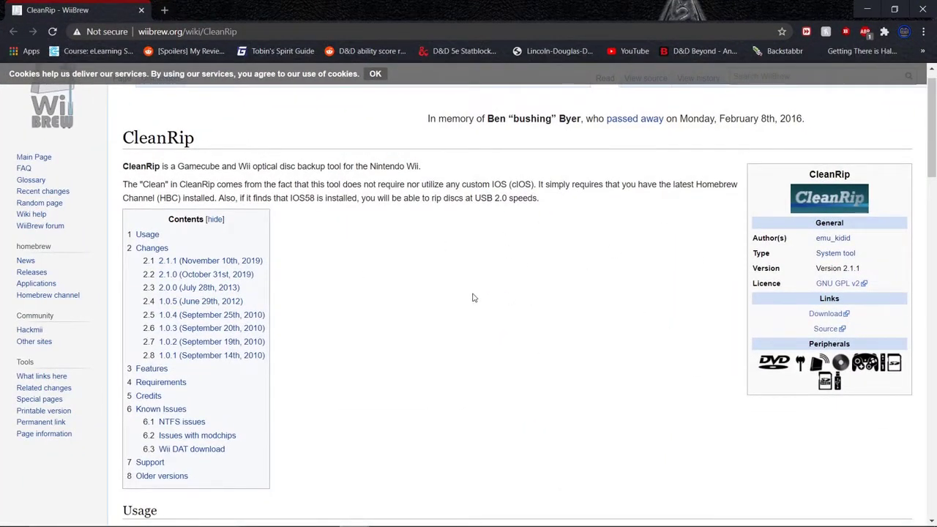
# - Look over the CleanRip page on WiiBrew, including its contents list and usage section
pyautogui.scroll(-1, 444, 287)
pyautogui.scroll(-1, 445, 287)
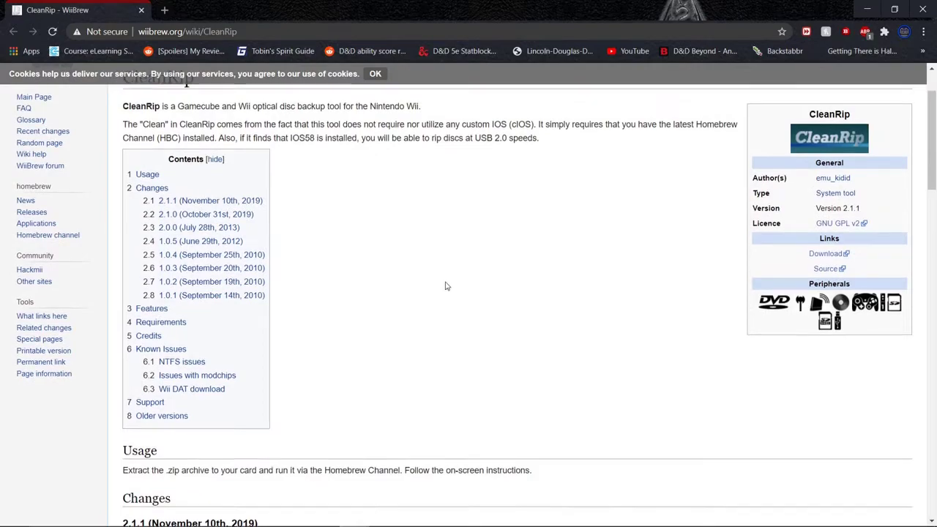
pyautogui.scroll(2, 446, 285)
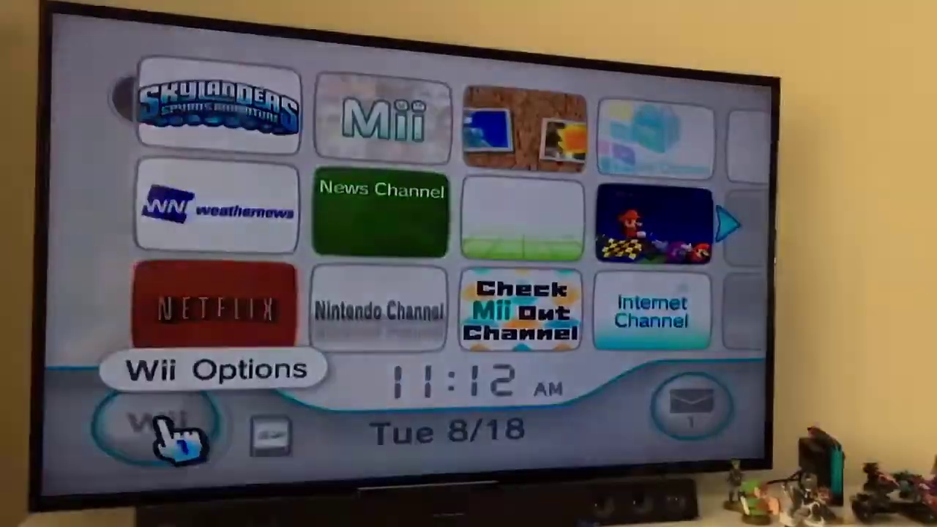
pyautogui.click(158, 417)
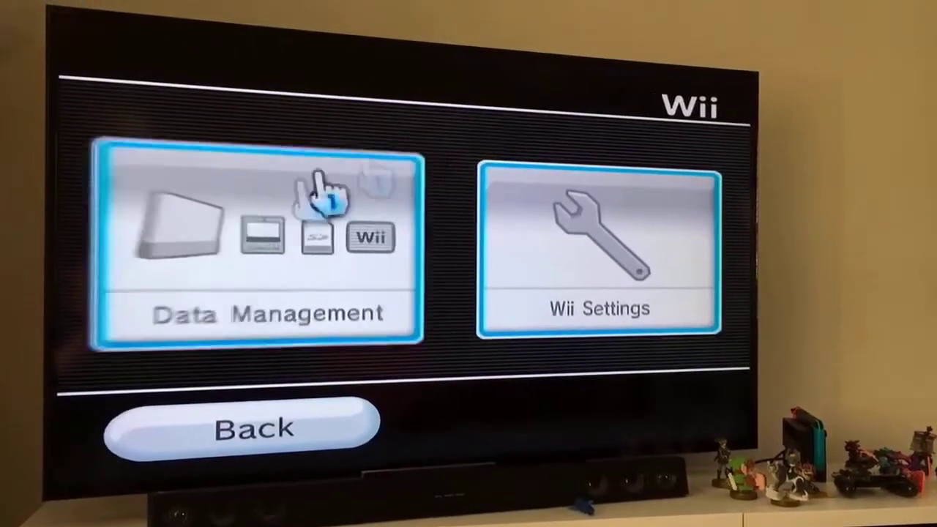
pyautogui.click(582, 311)
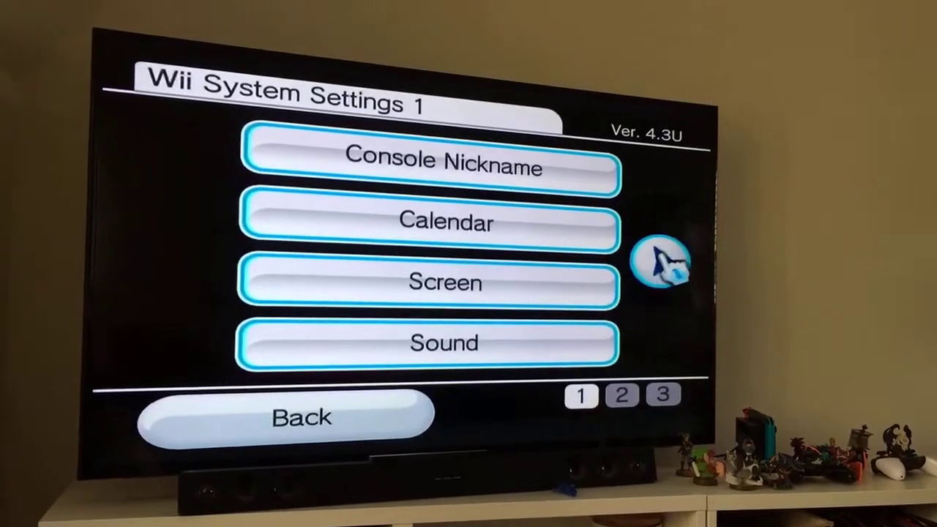
pyautogui.click(713, 277)
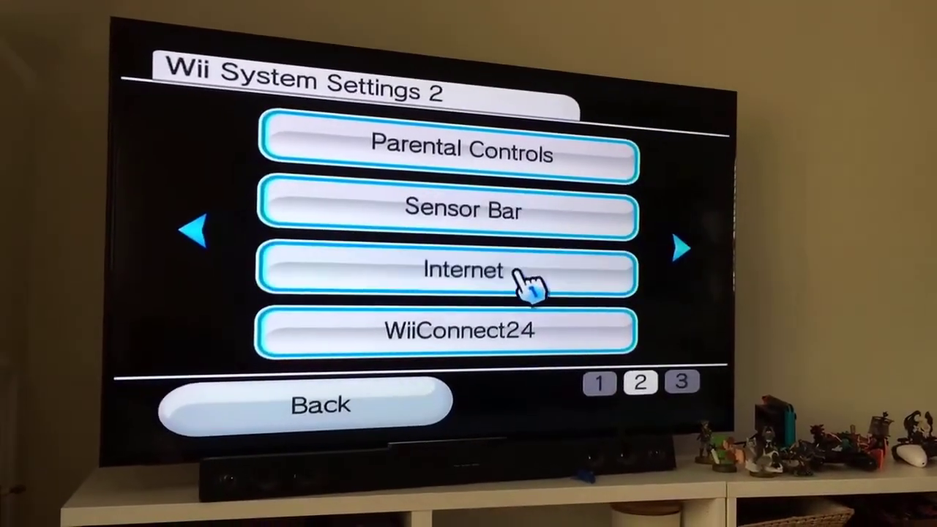
pyautogui.click(513, 284)
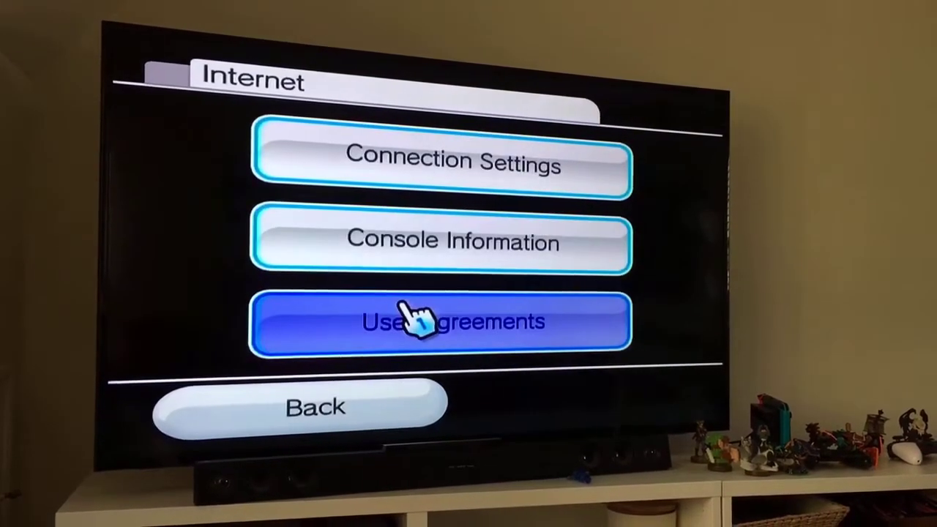
pyautogui.click(438, 249)
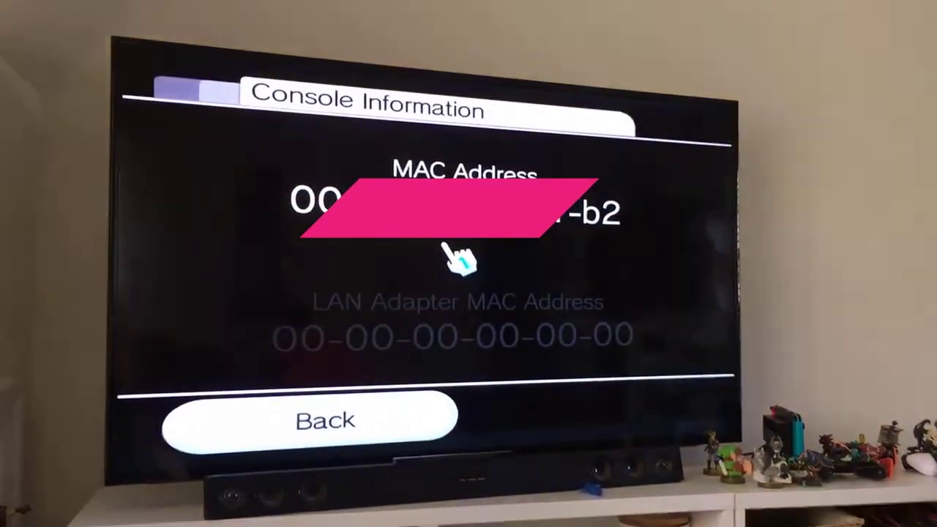
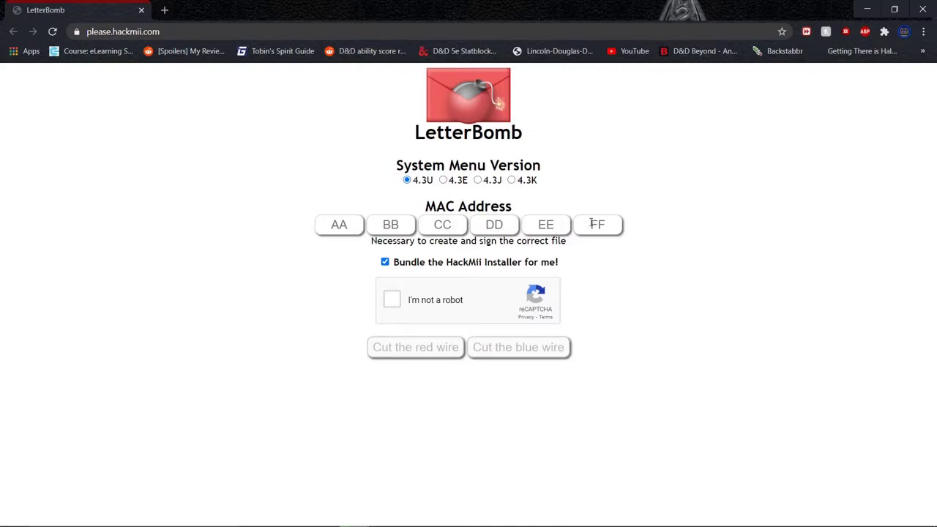
# - Enter the console's MAC address for system menu 4.3U, complete the captcha and download LetterBomb.zip by cutting the red wire
pyautogui.click(353, 222)
pyautogui.press('Tab')
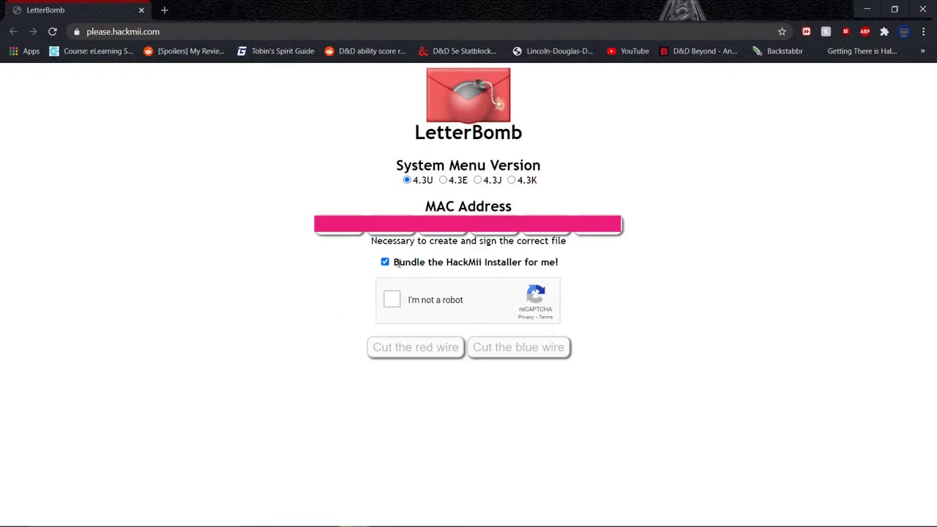
pyautogui.click(393, 297)
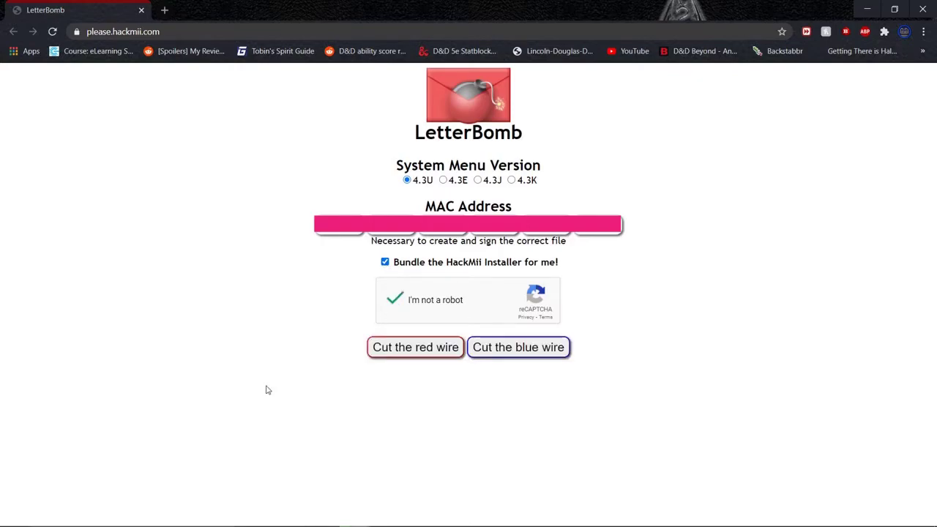
pyautogui.click(414, 350)
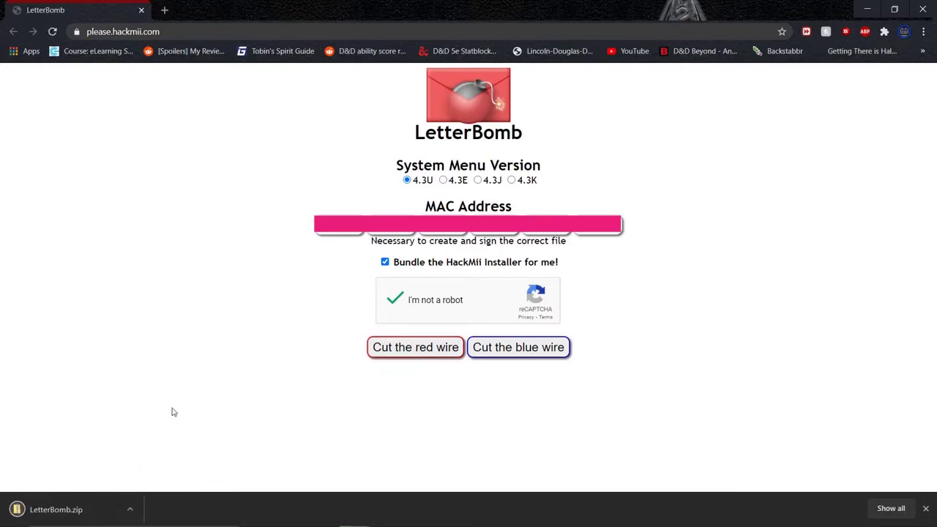
pyautogui.click(926, 509)
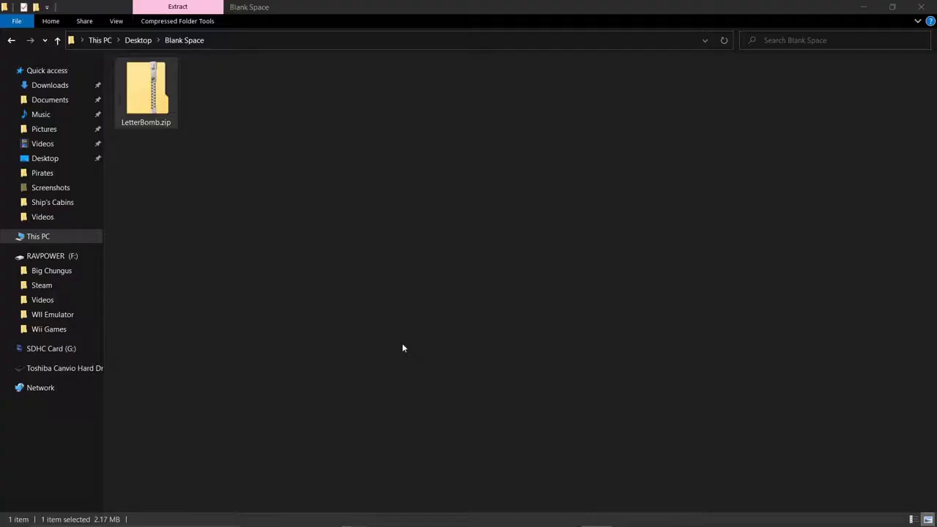
# - Extract LetterBomb.zip to the suggested LetterBomb folder and copy all the extracted files onto the SDHC Card (G:)
pyautogui.rightClick(160, 100)
pyautogui.click(268, 153)
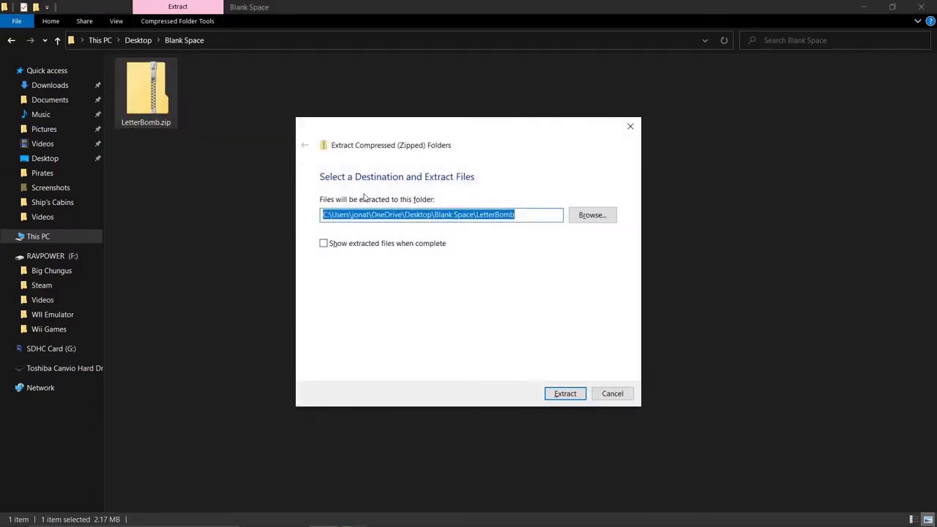
pyautogui.click(566, 393)
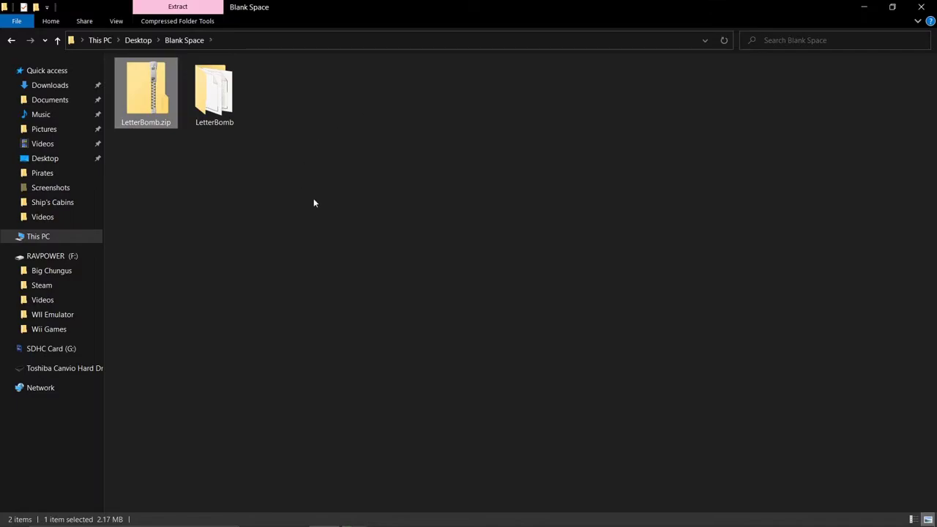
pyautogui.doubleClick(211, 84)
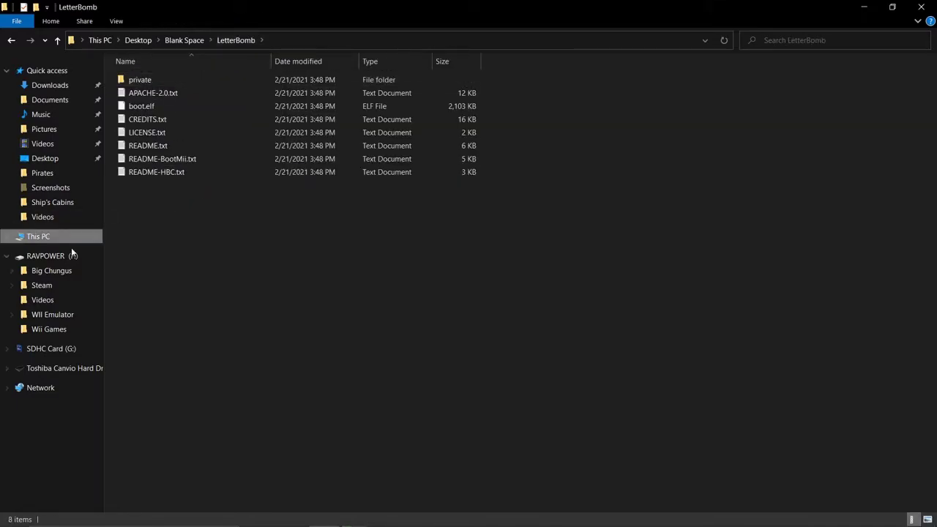
pyautogui.moveTo(181, 252); pyautogui.dragTo(52, 354)
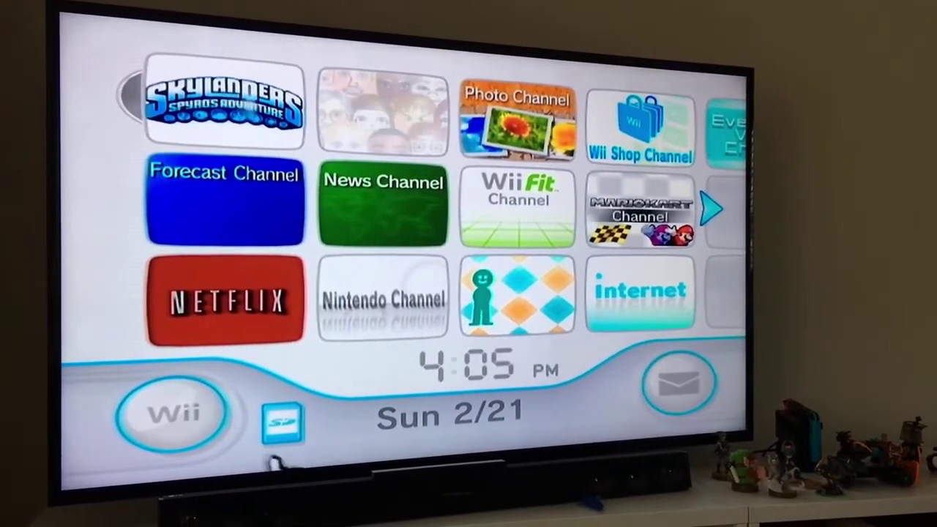
pyautogui.click(679, 377)
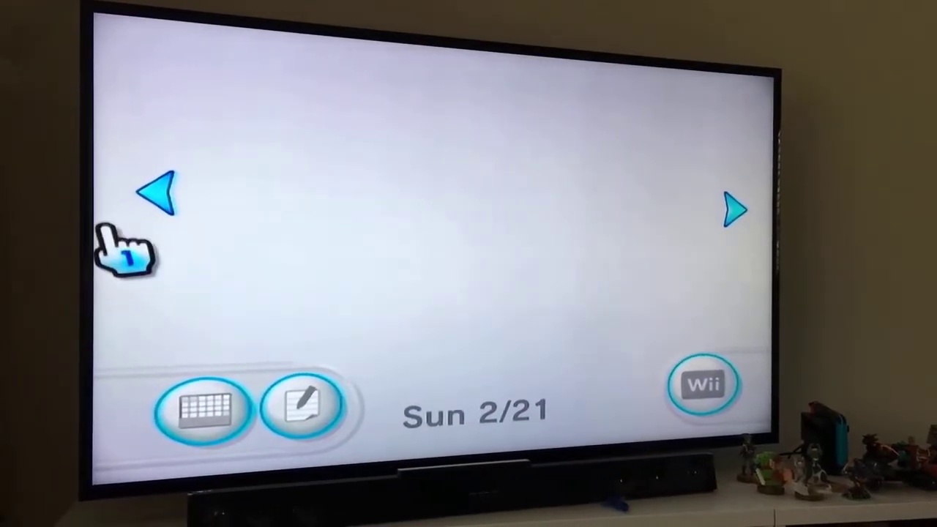
pyautogui.click(487, 233)
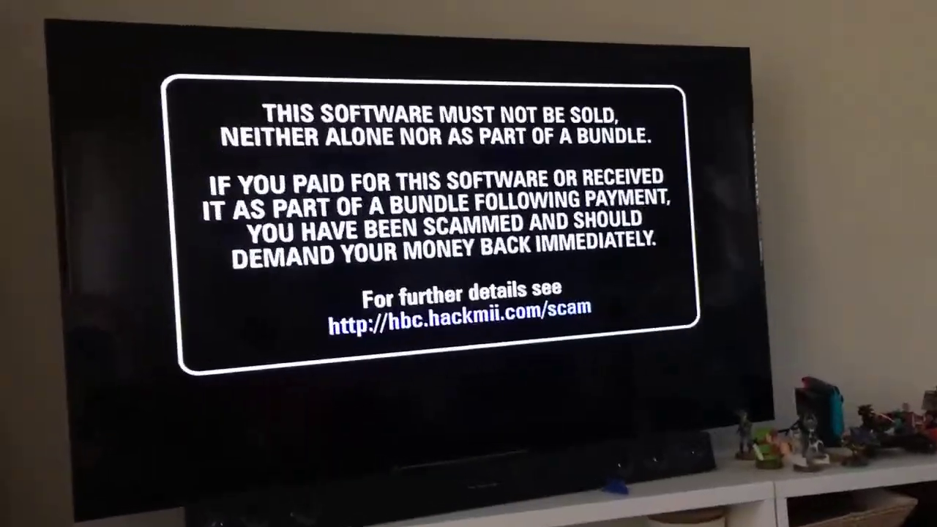
pyautogui.press('1')
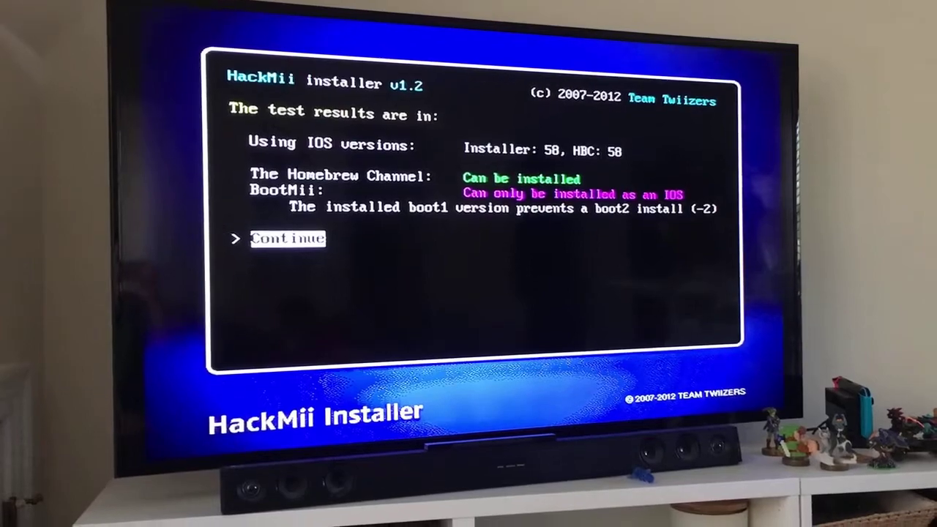
pyautogui.press('Return')
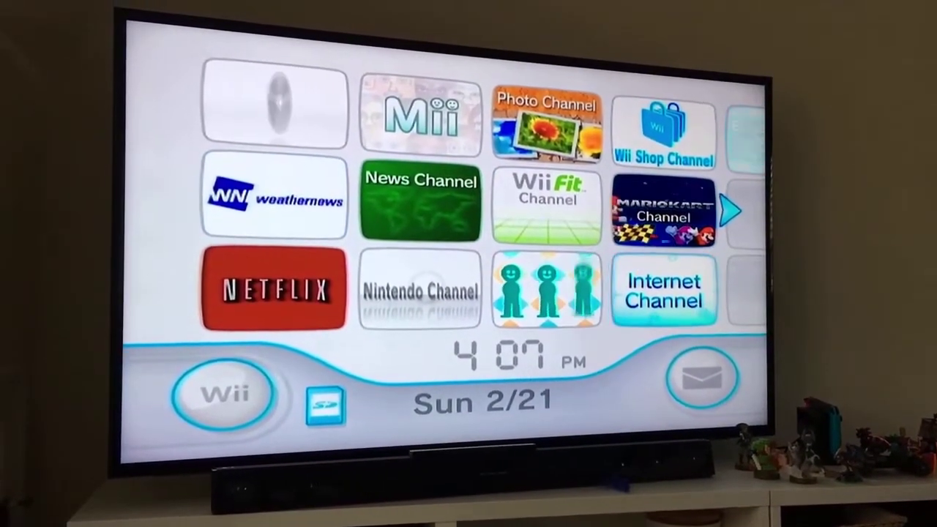
pyautogui.click(731, 219)
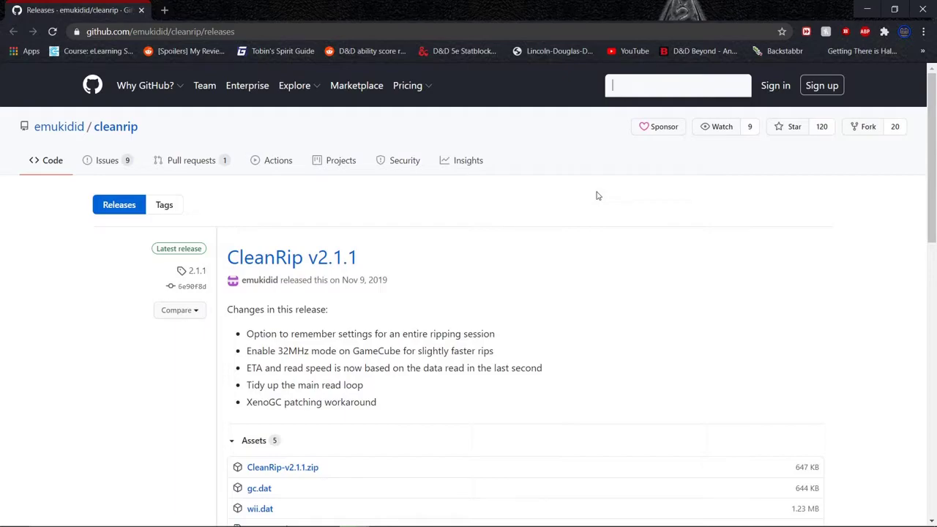
# - Download CleanRip-v2.1.1.zip from the latest release and copy the archive's contents onto the SDHC Card (G:)
pyautogui.scroll(-1, 597, 195)
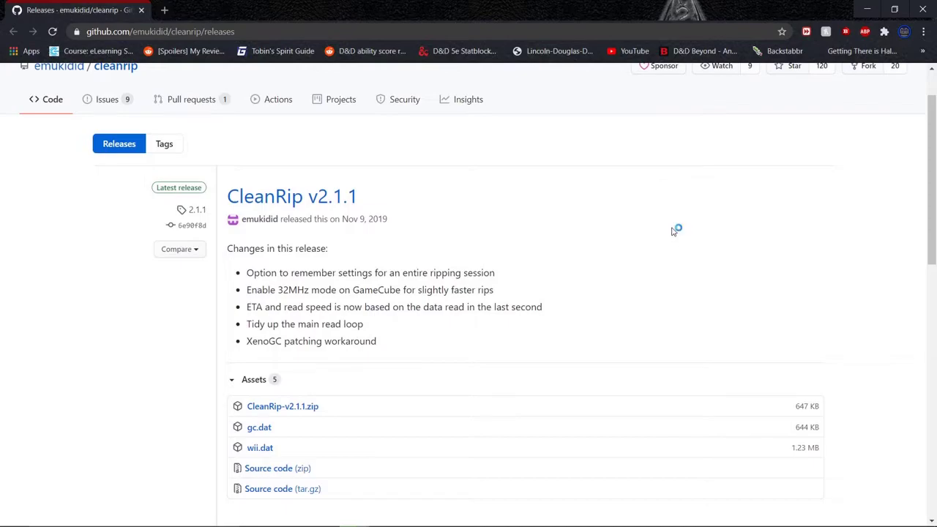
pyautogui.scroll(-1, 673, 233)
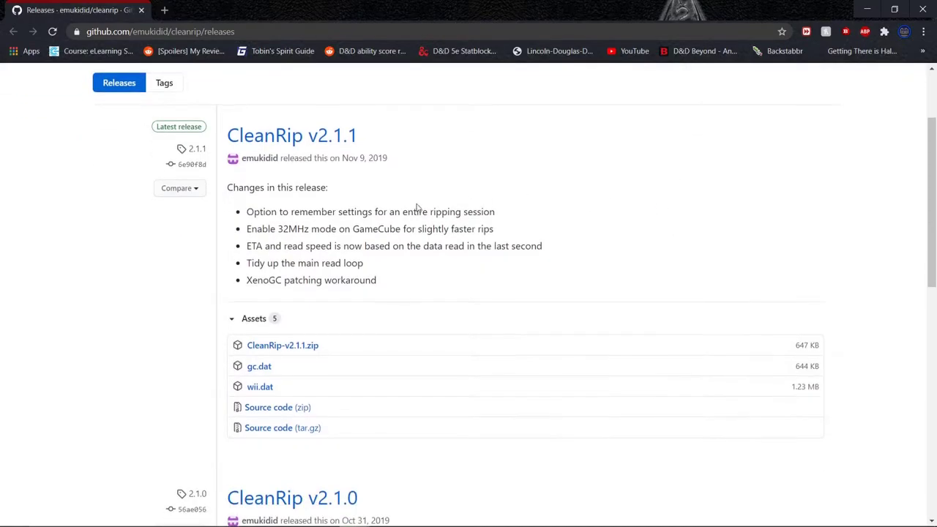
pyautogui.click(306, 347)
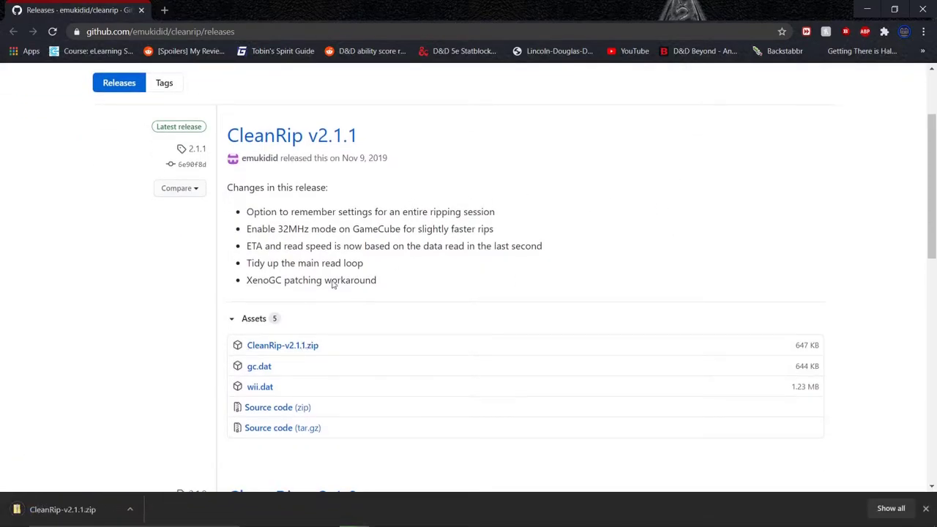
pyautogui.click(103, 511)
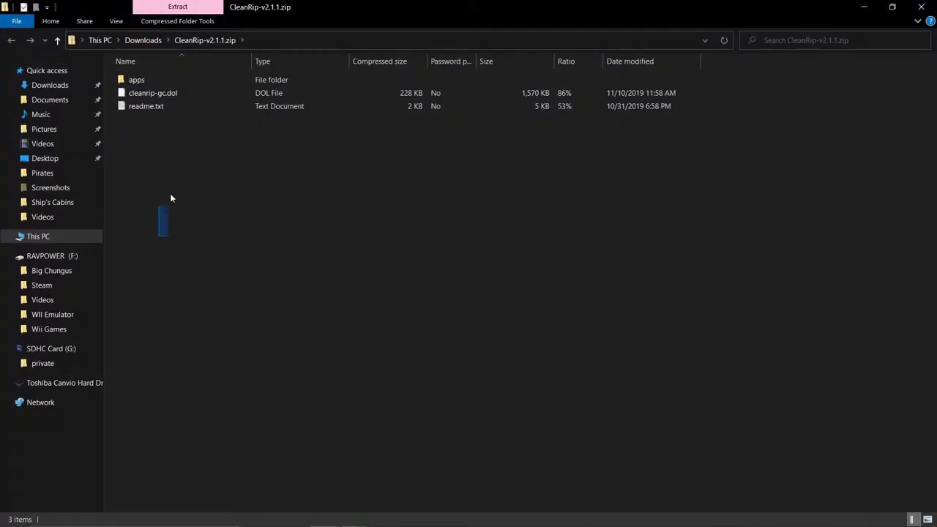
pyautogui.moveTo(169, 198); pyautogui.dragTo(51, 349)
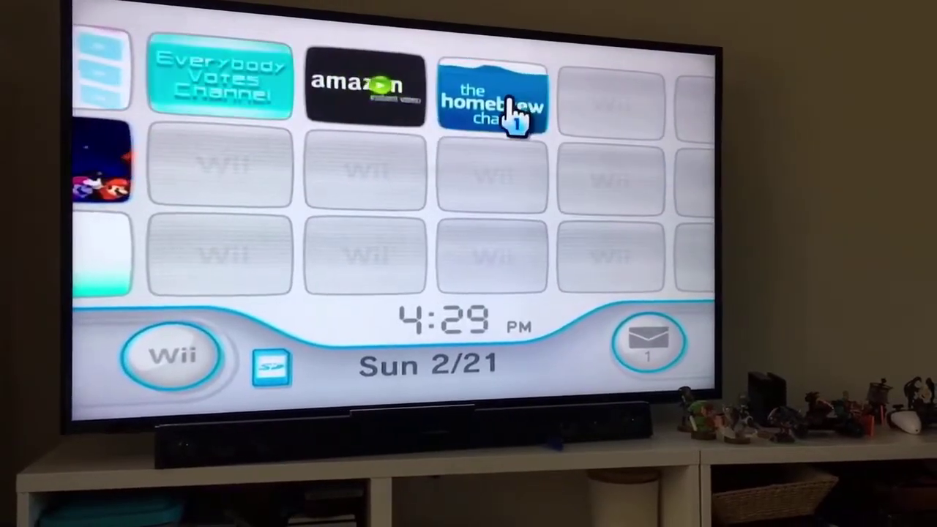
pyautogui.click(505, 116)
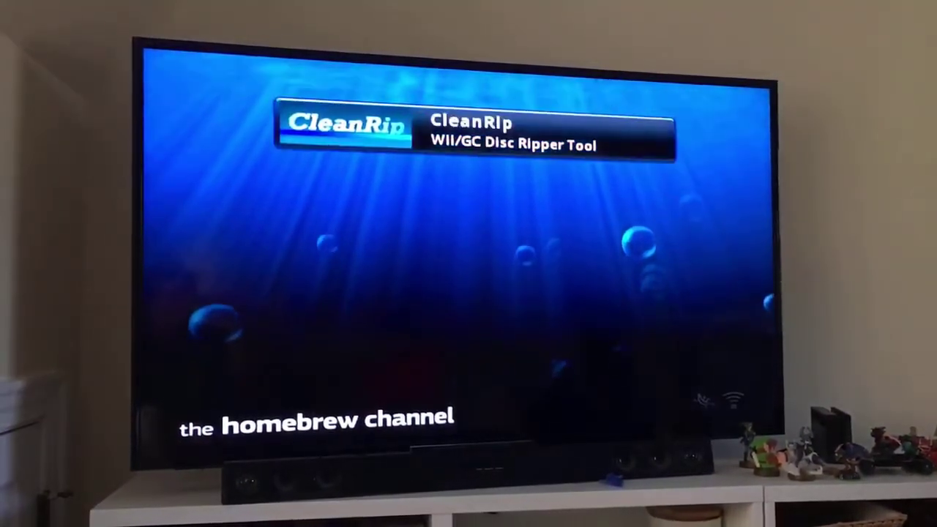
pyautogui.click(554, 153)
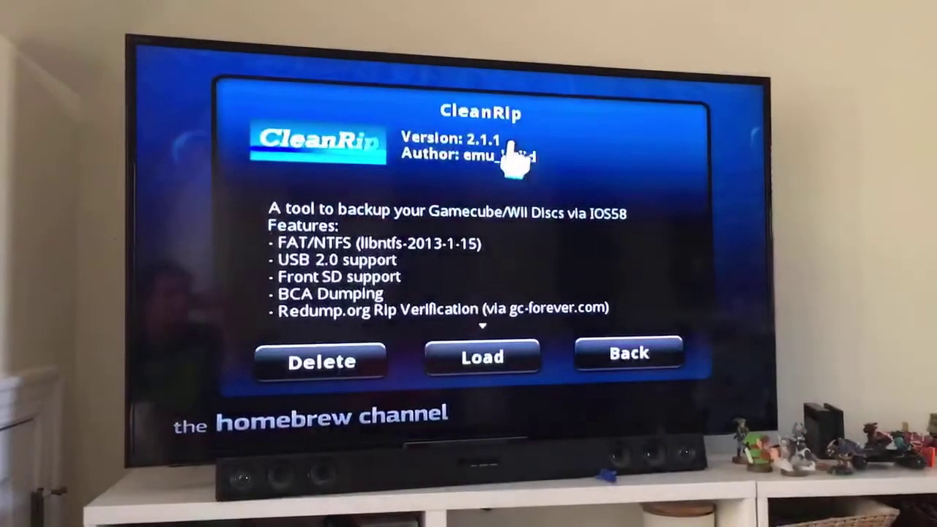
pyautogui.click(483, 360)
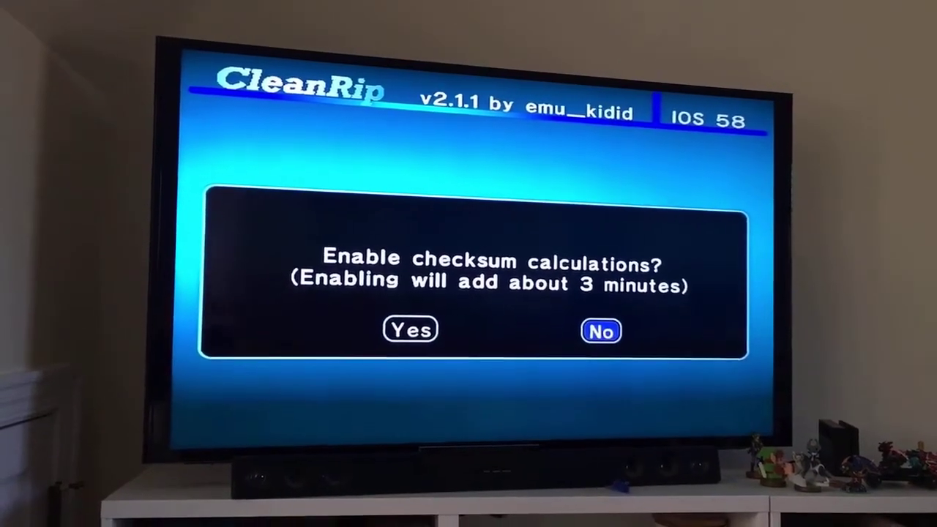
pyautogui.press('Left')
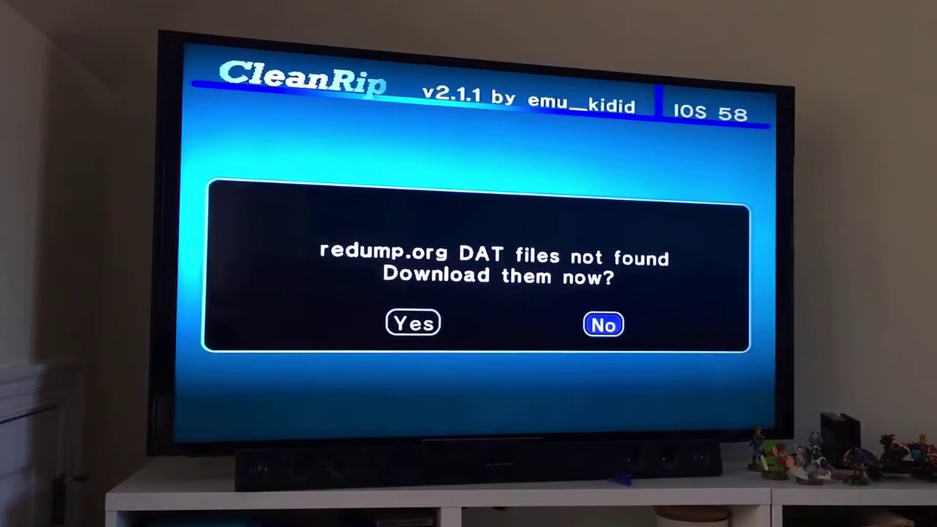
pyautogui.press('Left')
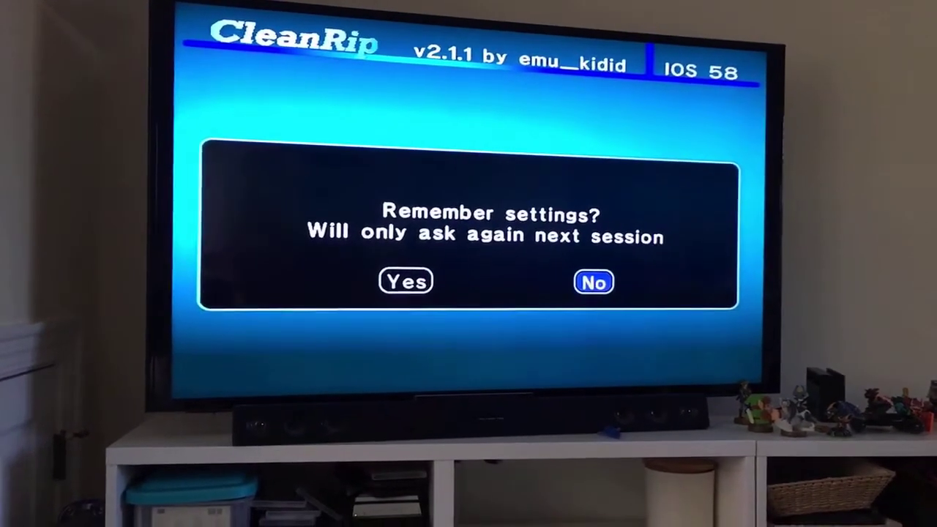
pyautogui.press('Return')
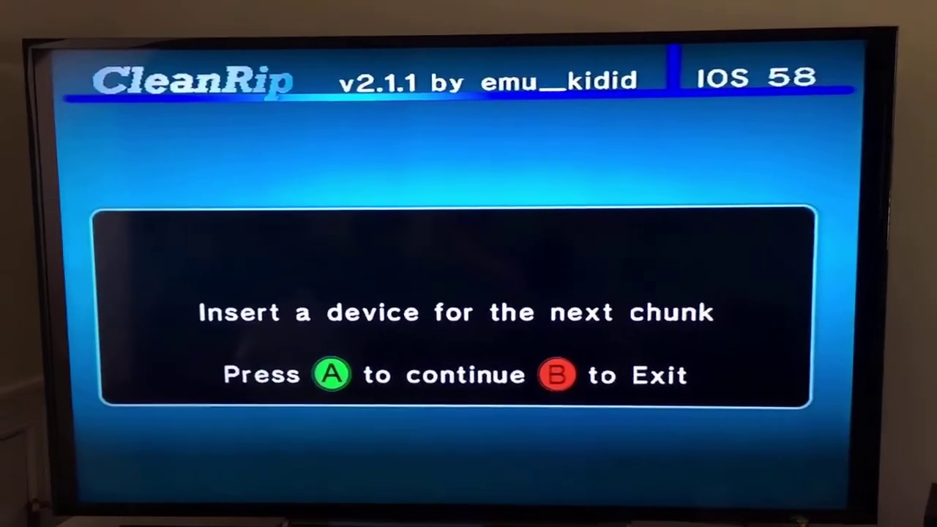
pyautogui.press('a')
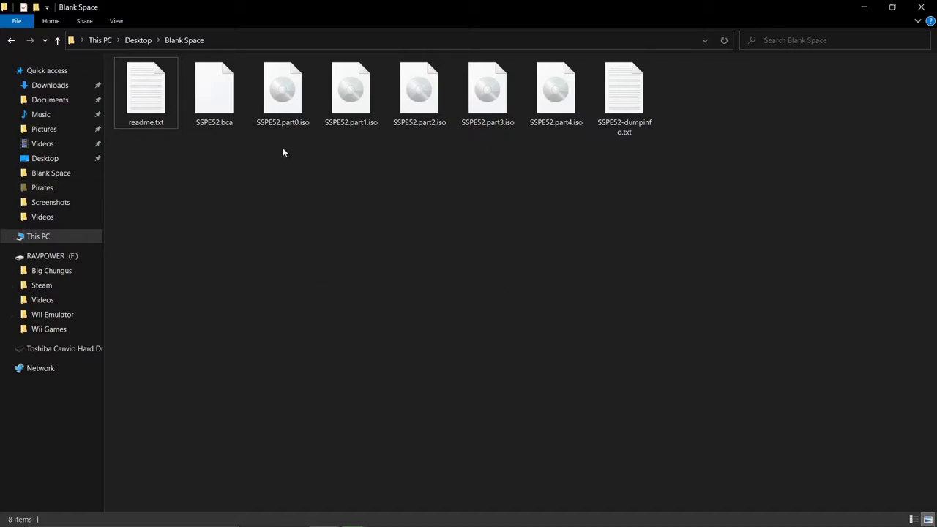
# - Copy the Blank Space folder's path and change the Command Prompt's working directory to that folder
pyautogui.moveTo(283, 147); pyautogui.dragTo(569, 150)
pyautogui.click(313, 41)
pyautogui.hotkey('ctrl', 'c')
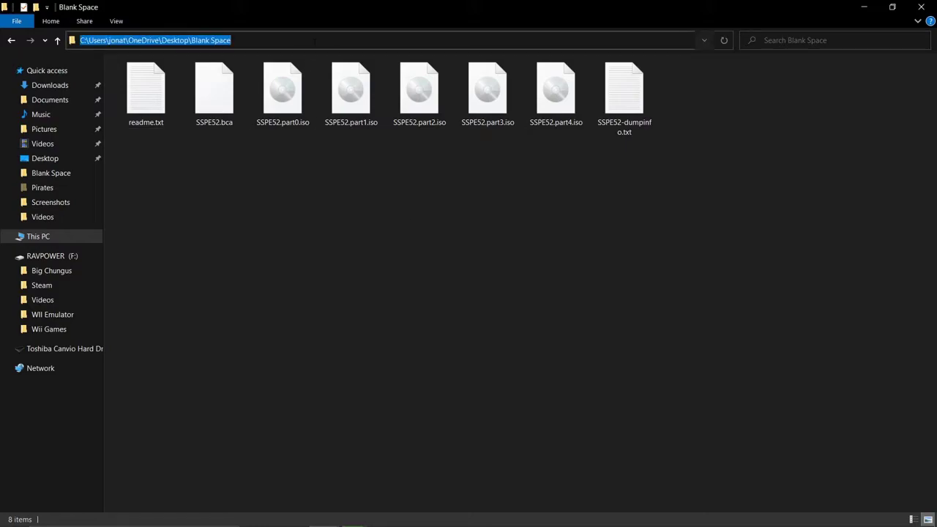
pyautogui.click(316, 171)
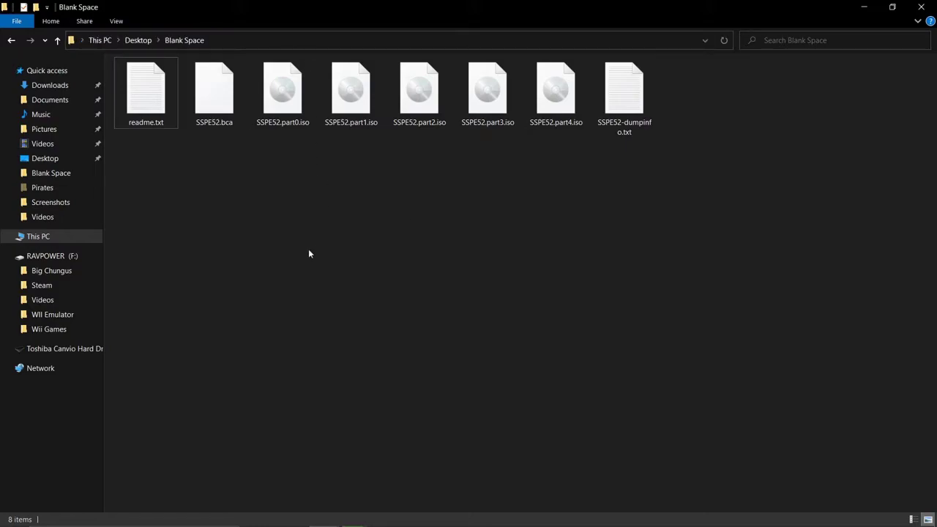
pyautogui.moveTo(410, 492)
pyautogui.click(66, 515)
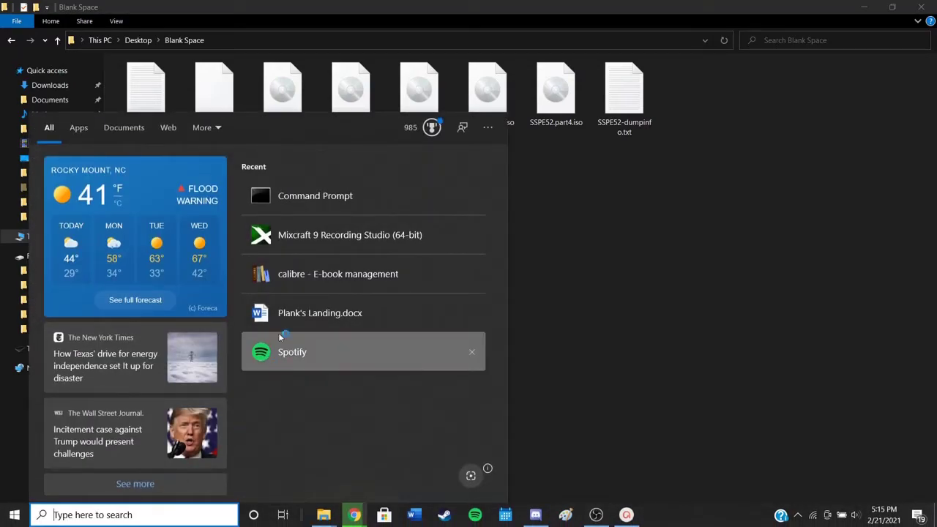
pyautogui.click(330, 198)
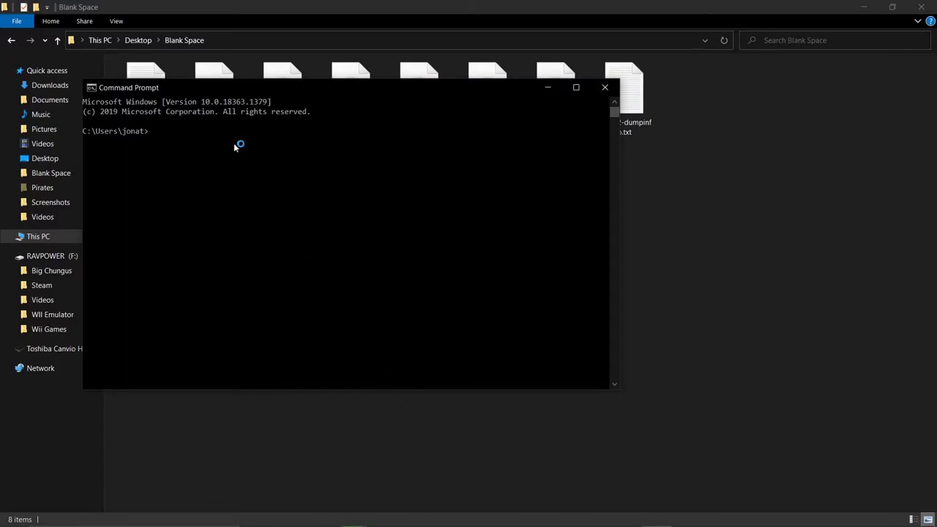
pyautogui.write('cd')
pyautogui.hotkey('ctrl', 'v')
pyautogui.press('Return')
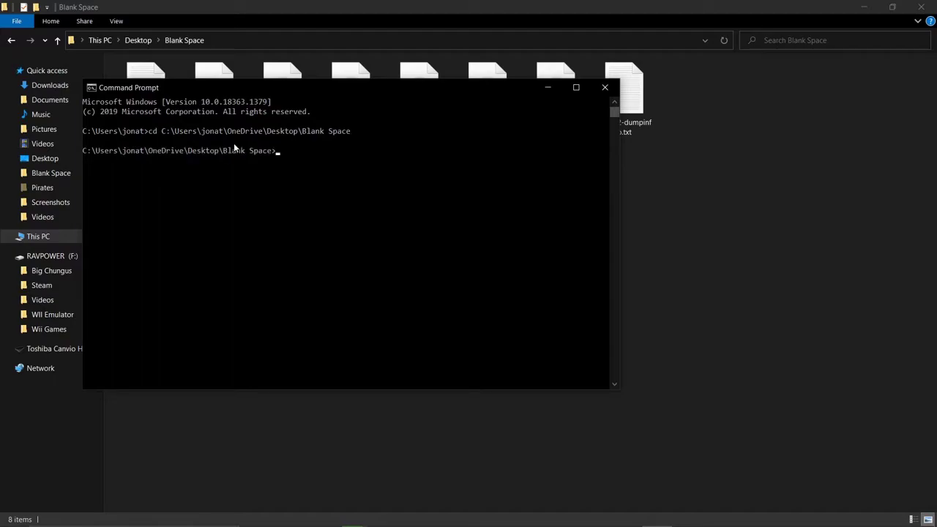
# - Merge the numbered SSPE52 part ISO files into fulliso.iso with a binary copy /b command
pyautogui.write('copy /b')
pyautogui.moveTo(285, 87); pyautogui.dragTo(335, 147)
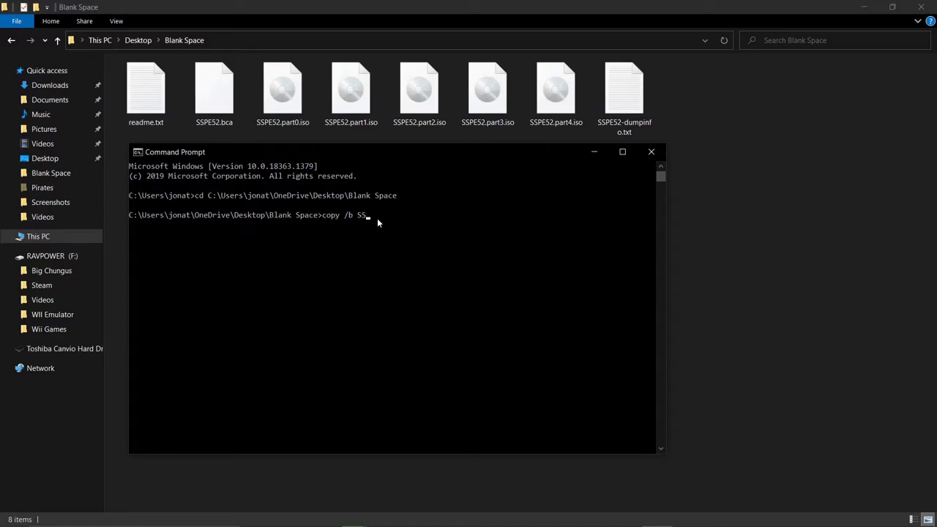
pyautogui.write('SSPE52.')
pyautogui.write('?.iso fulliso.iso')
pyautogui.press('Return')
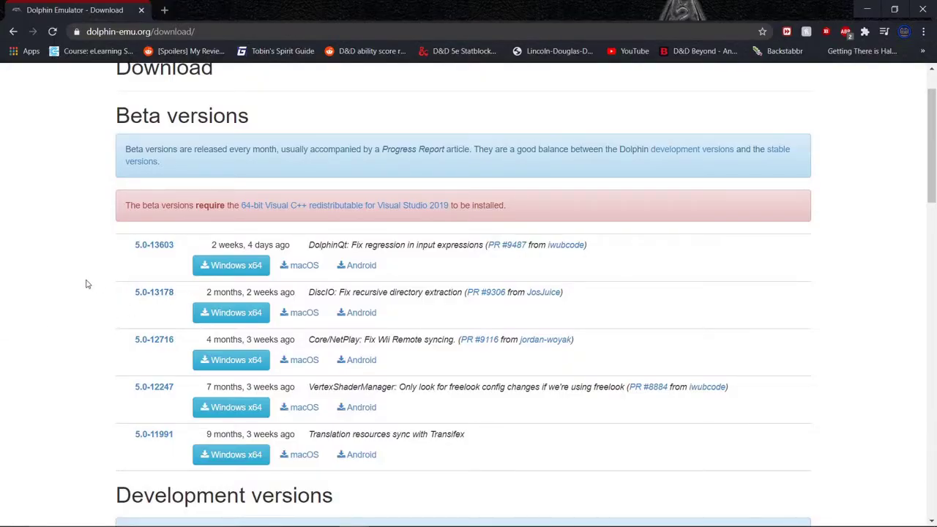
# - Look over the beta, development and stable versions offered on the Dolphin download page
pyautogui.scroll(2, 85, 282)
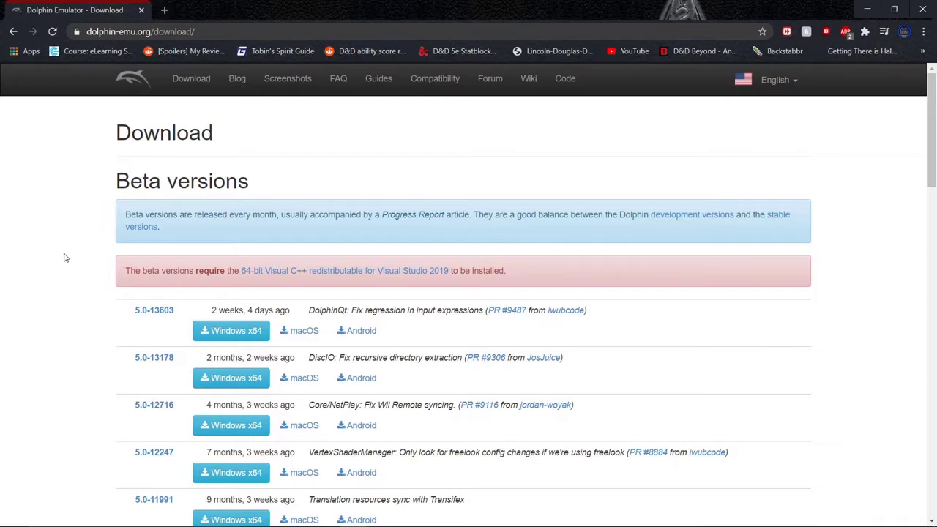
pyautogui.scroll(-1, 62, 253)
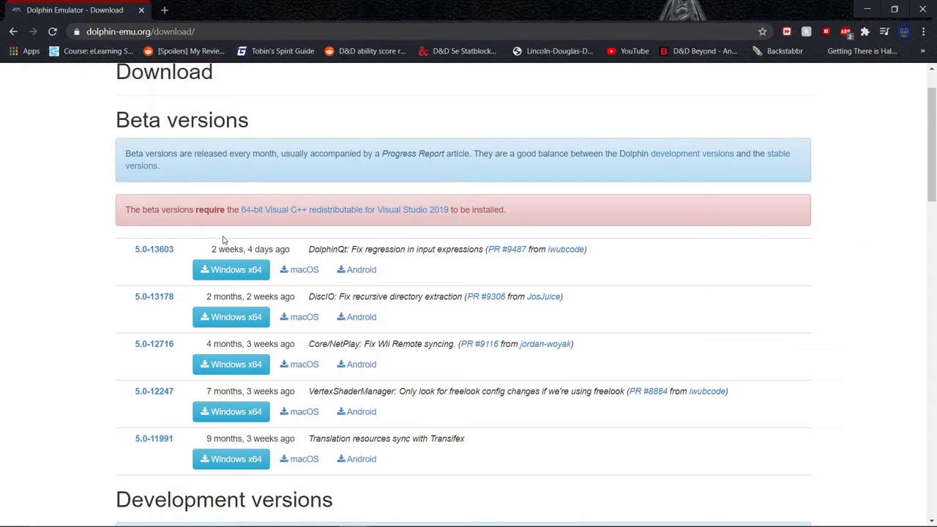
pyautogui.scroll(-12, 84, 265)
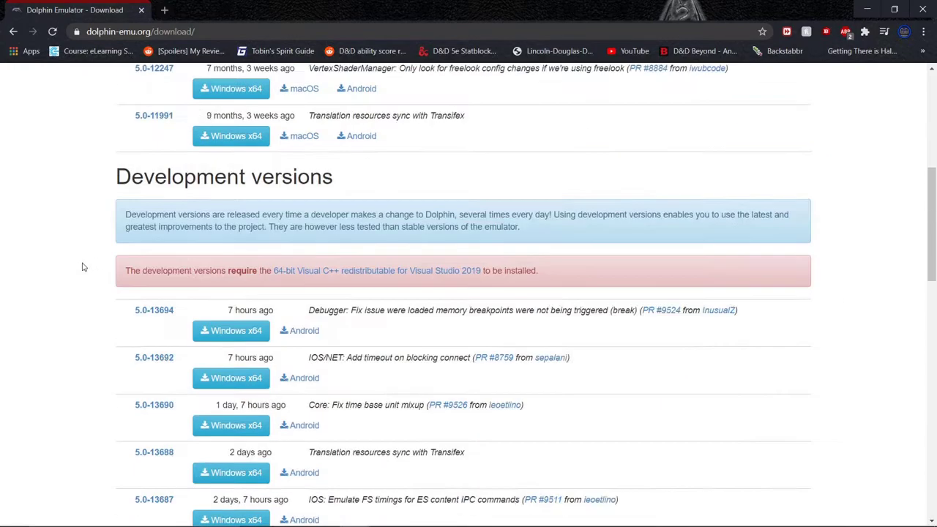
pyautogui.scroll(-4, 83, 268)
pyautogui.scroll(5, 85, 278)
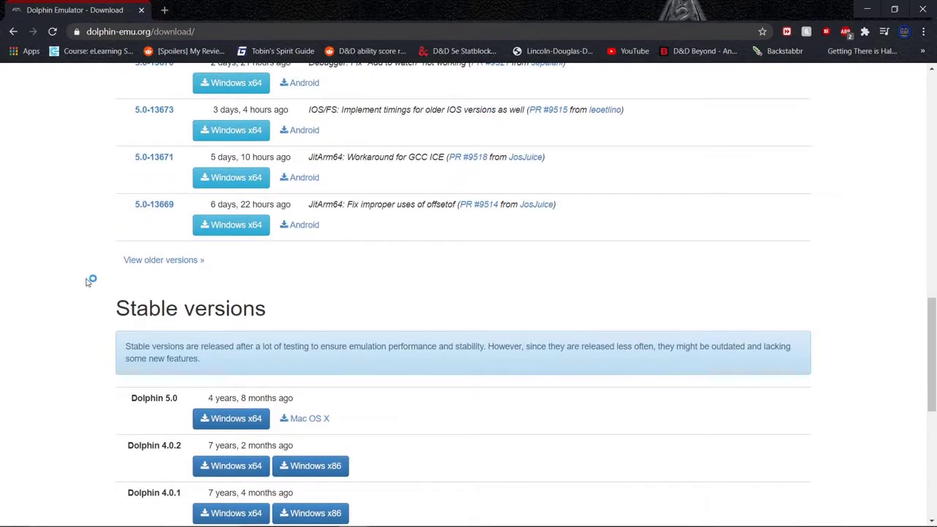
pyautogui.scroll(9, 85, 291)
pyautogui.scroll(-14, 85, 293)
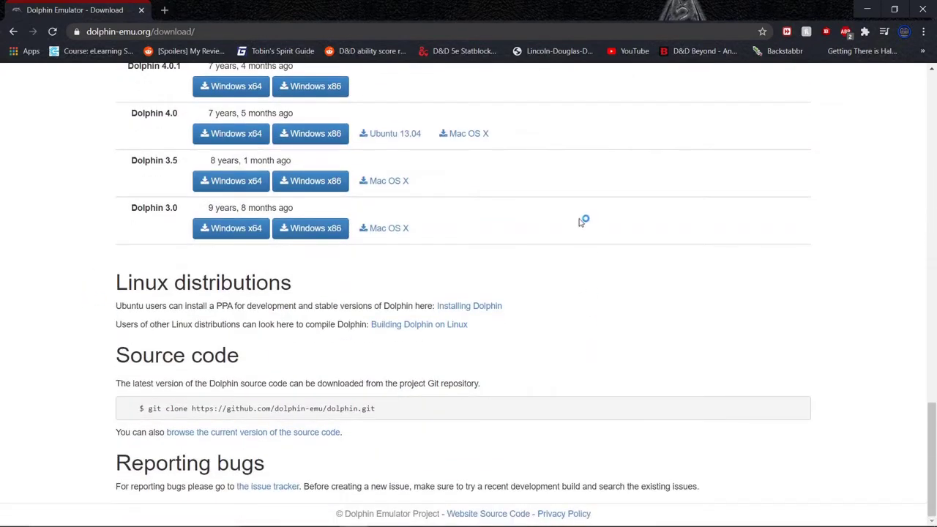
pyautogui.scroll(2, 308, 179)
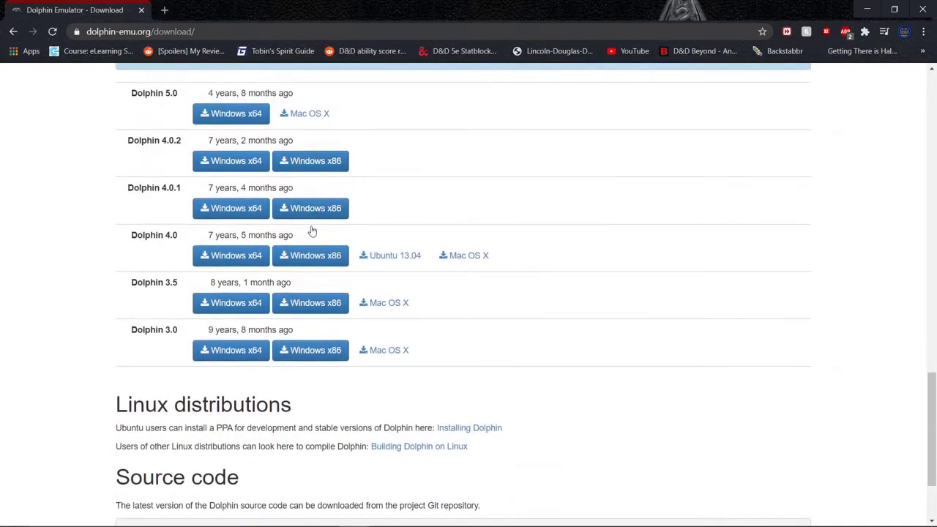
pyautogui.scroll(6, 581, 303)
pyautogui.scroll(-5, 564, 307)
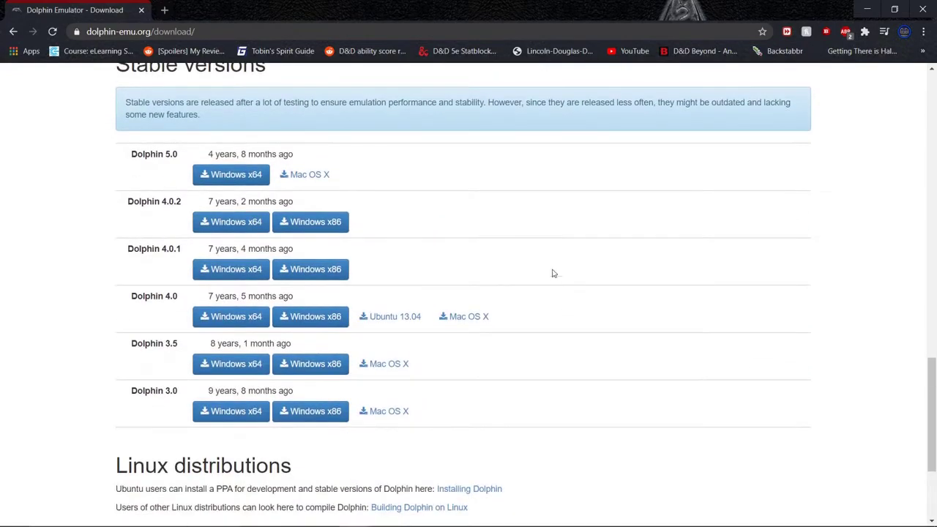
pyautogui.scroll(15, 439, 403)
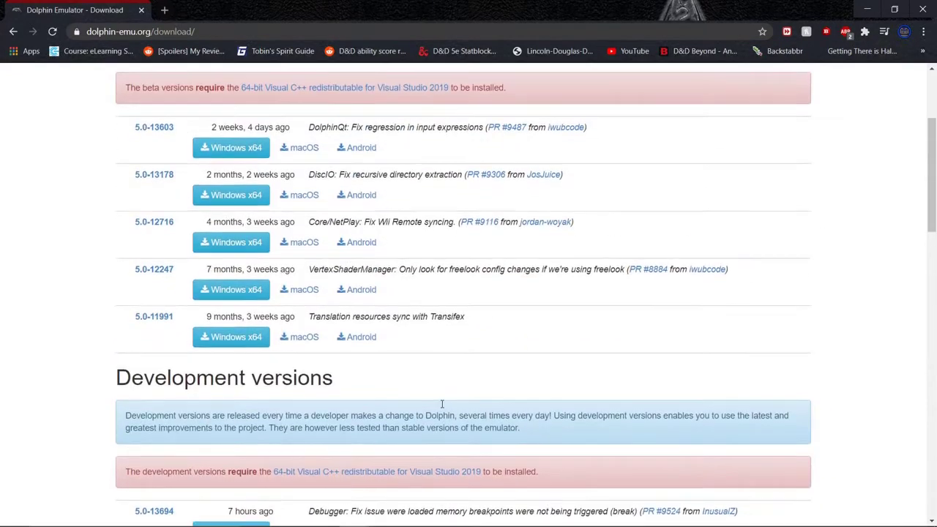
pyautogui.scroll(2, 522, 475)
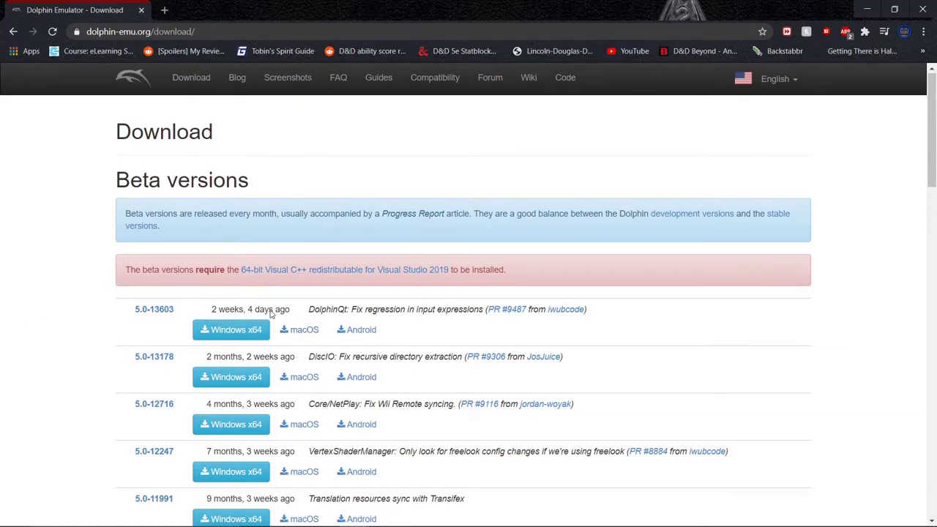
# - Bring up the dolphin-master-5.0-13603-x64 archive in 7-Zip and copy the path of the WII Emulator folder in File Explorer
pyautogui.moveTo(342, 523)
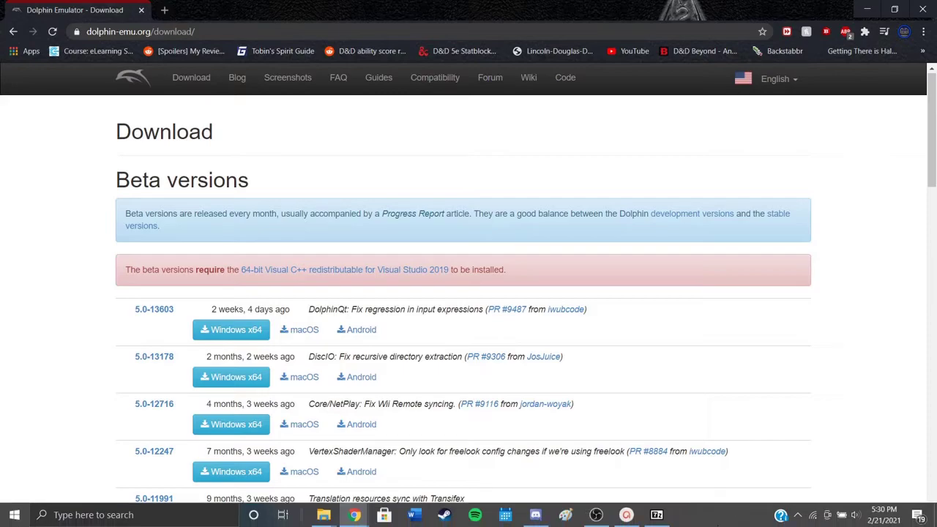
pyautogui.click(656, 514)
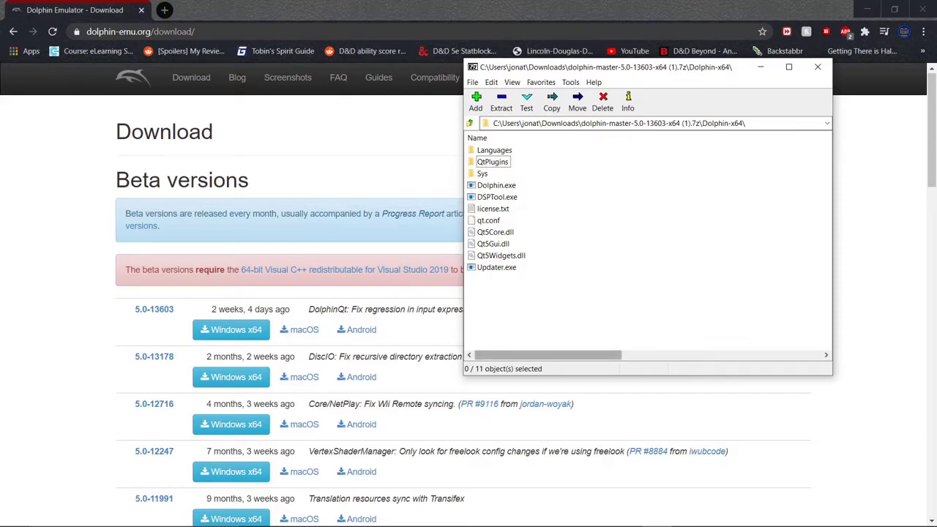
pyautogui.moveTo(741, 520)
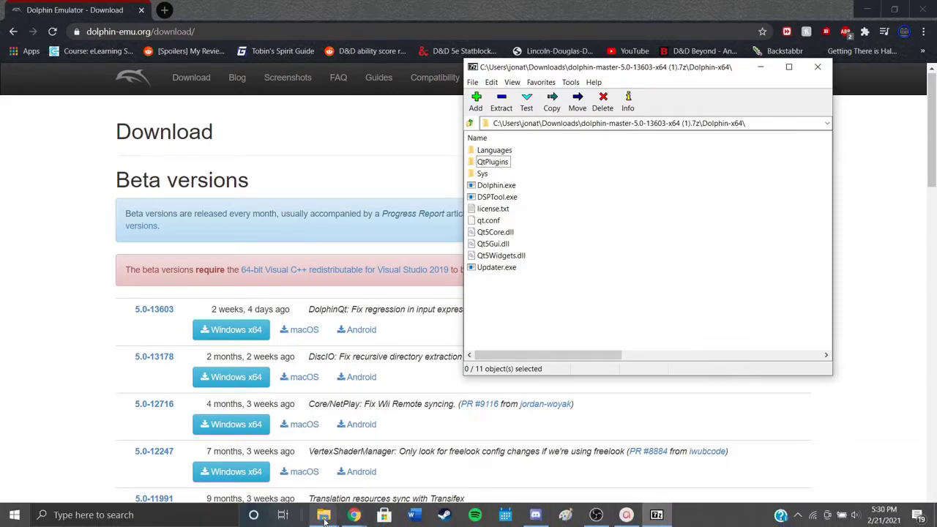
pyautogui.moveTo(325, 517)
pyautogui.click(462, 473)
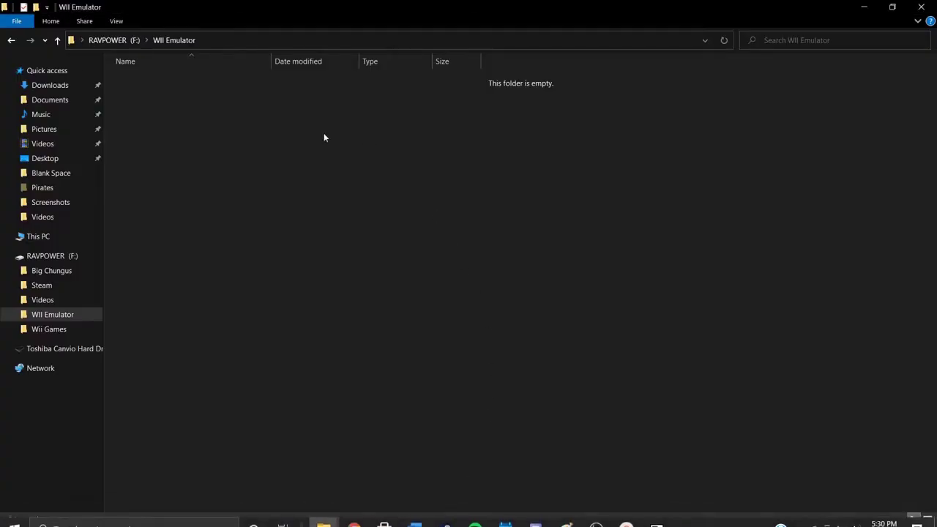
pyautogui.click(245, 33)
pyautogui.hotkey('ctrl', 'c')
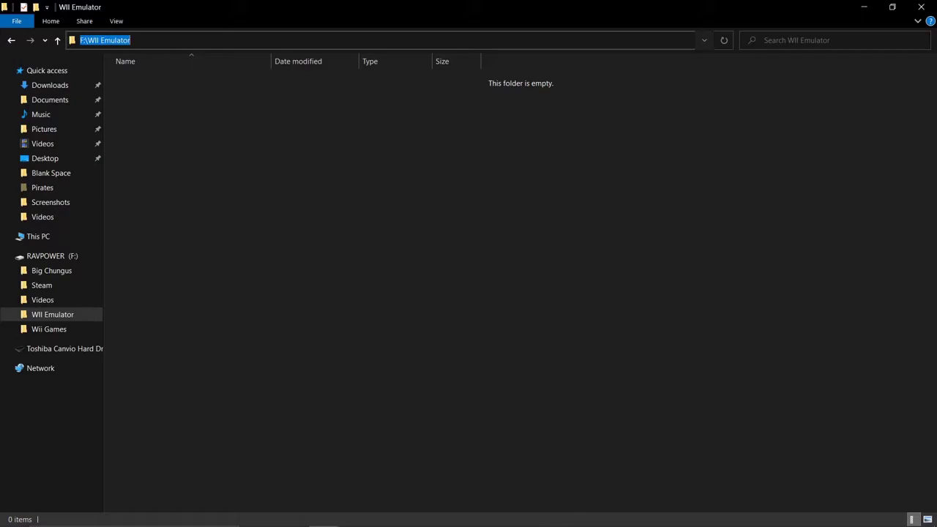
# - Extract the contents of the Dolphin-x64 archive folder to F:\WII Emulator, replacing all existing files
pyautogui.click(668, 516)
pyautogui.click(512, 108)
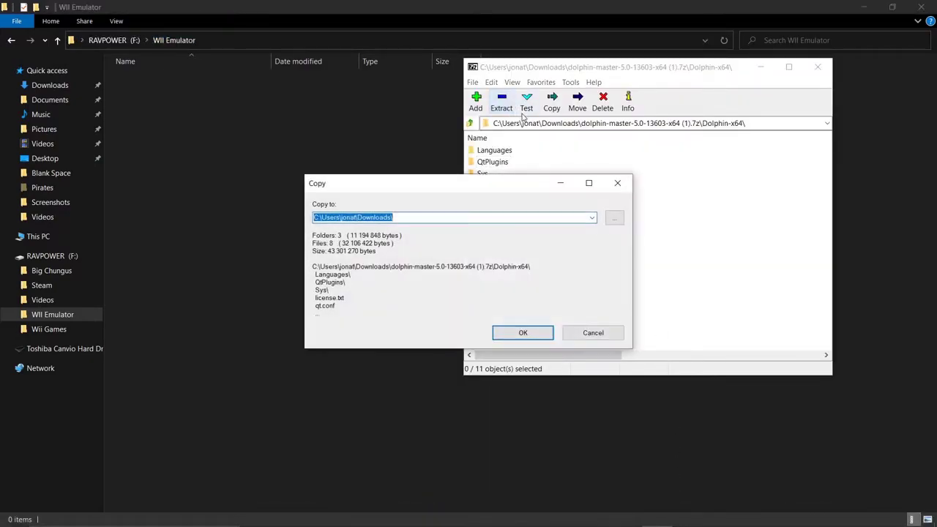
pyautogui.hotkey('ctrl', 'v')
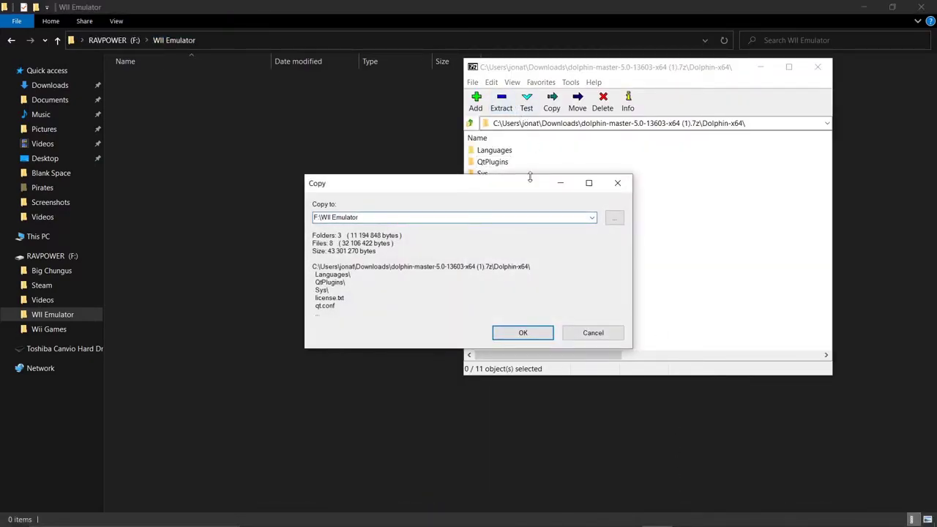
pyautogui.click(533, 331)
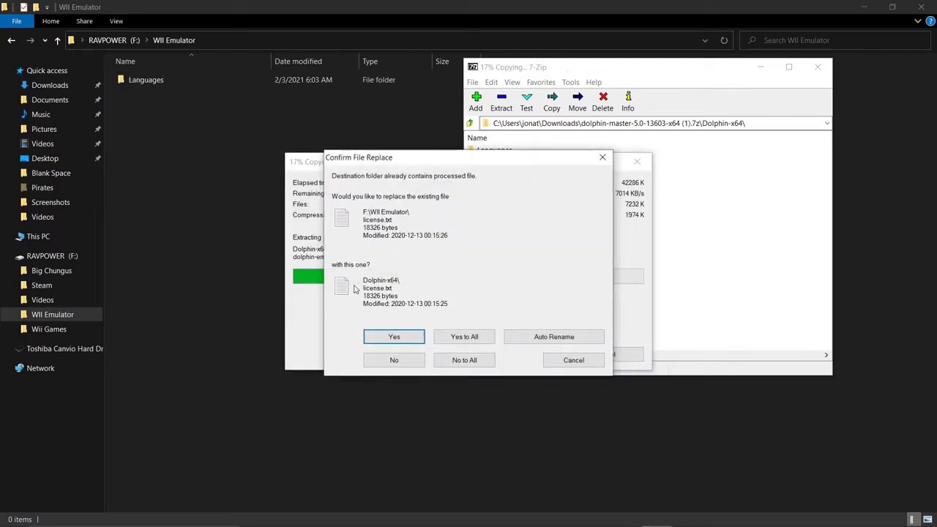
pyautogui.click(454, 336)
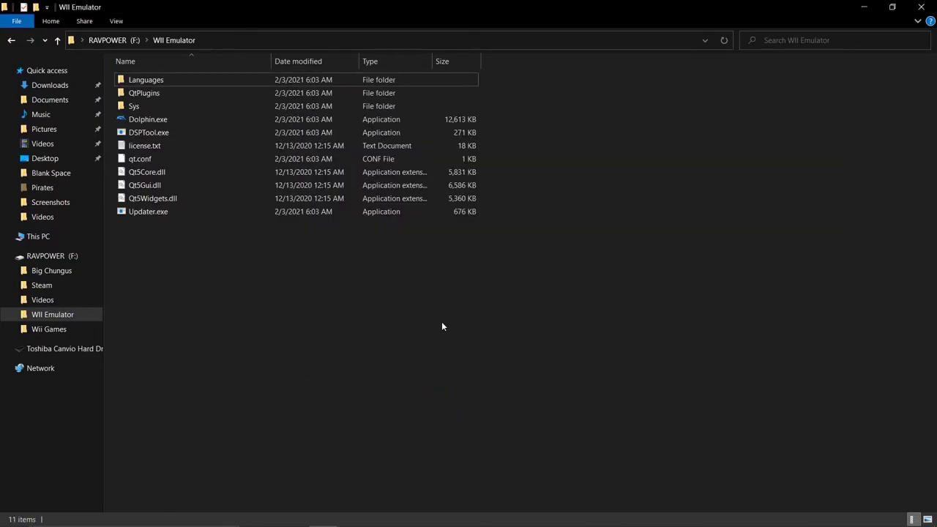
# - Send Dolphin.exe to the desktop as a shortcut and switch to the Dolphin emulator's game list
pyautogui.rightClick(169, 124)
pyautogui.click(167, 121)
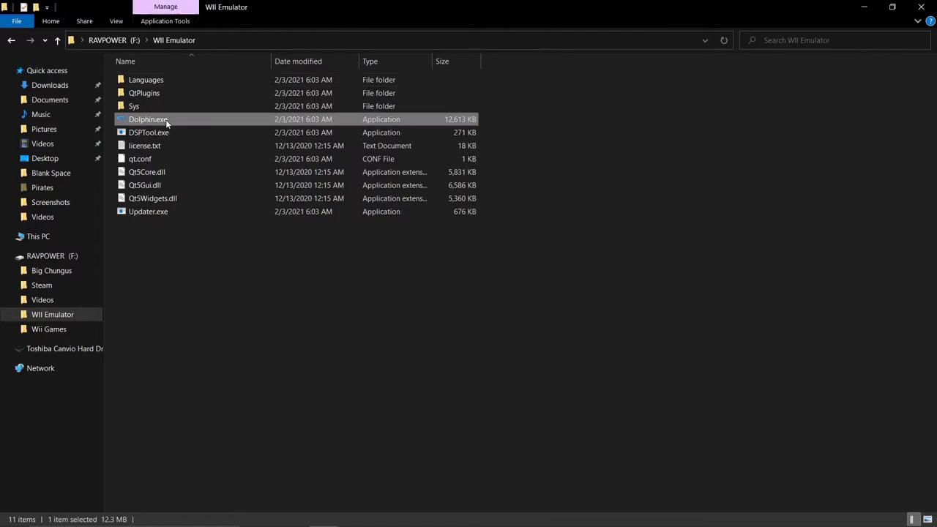
pyautogui.rightClick(142, 122)
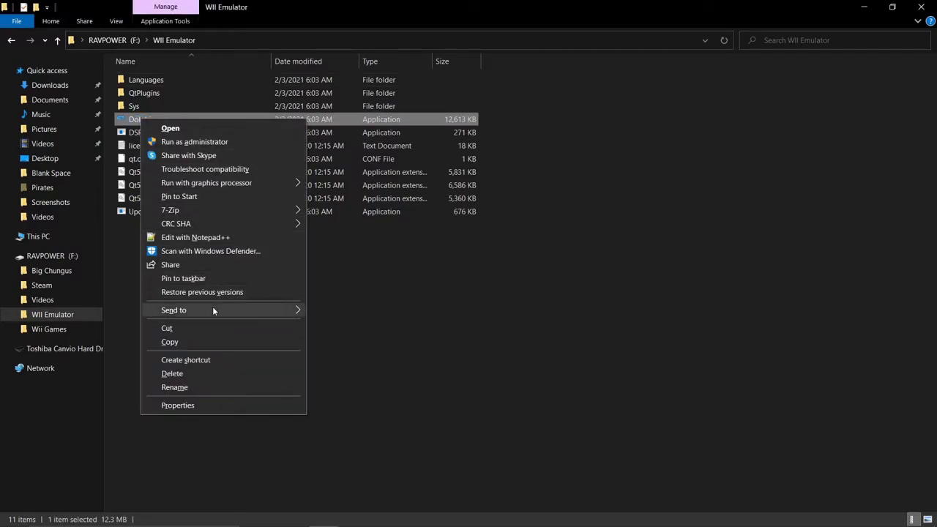
pyautogui.moveTo(212, 306)
pyautogui.click(385, 343)
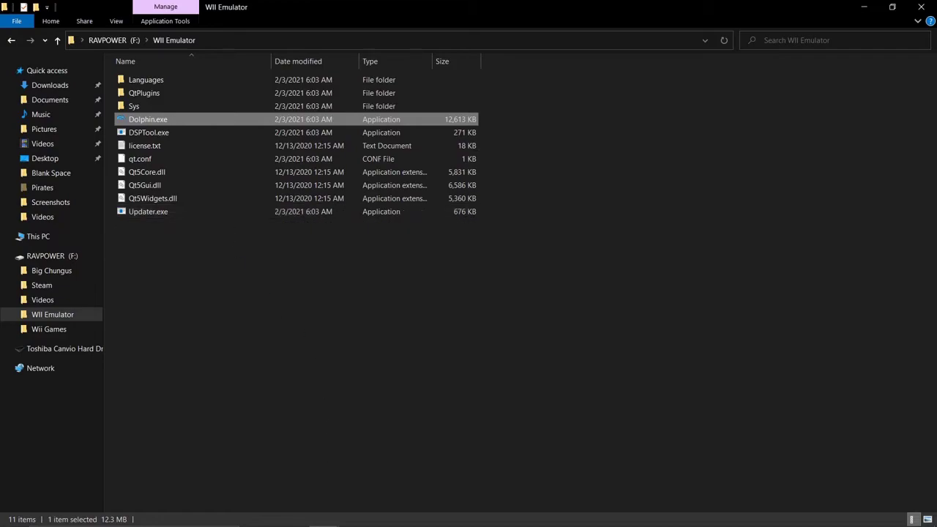
pyautogui.click(659, 518)
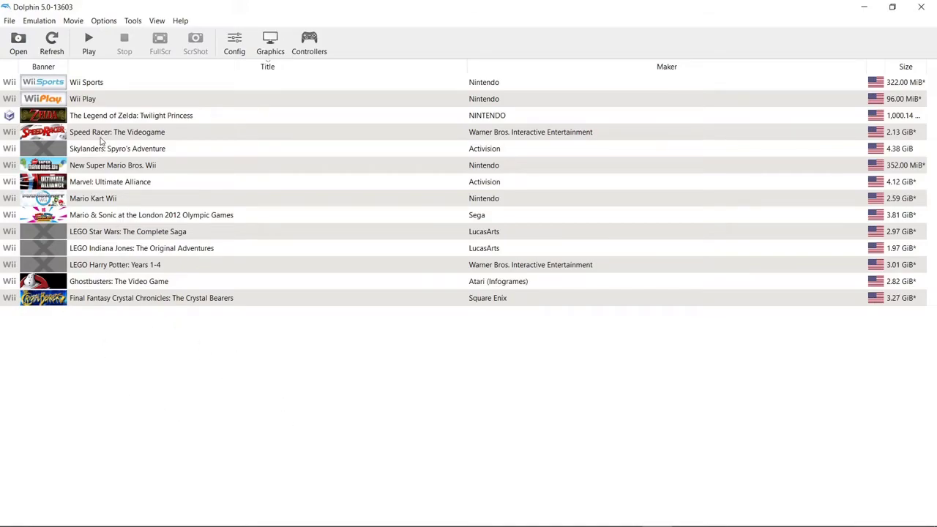
# - Select Skylanders: Spyro's Adventure in the Dolphin game list
pyautogui.click(128, 149)
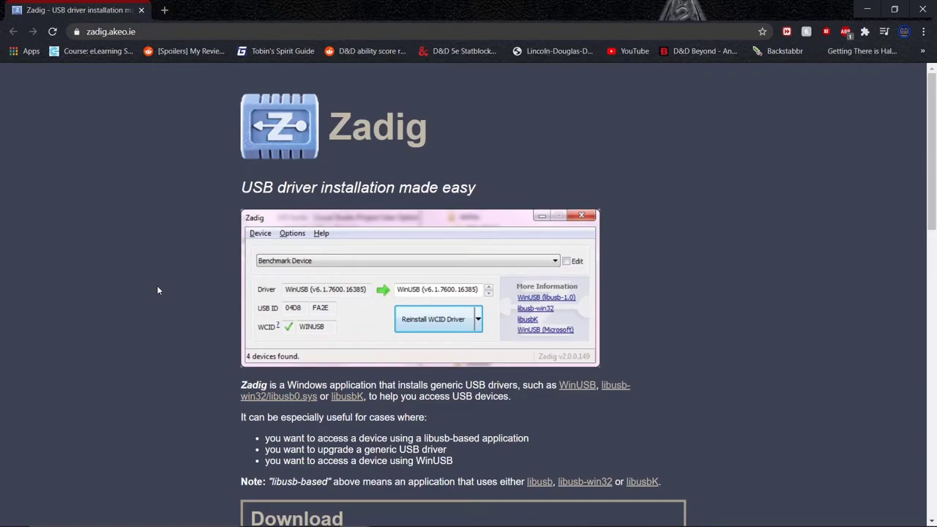
# - Switch to the Zadig website, download Zadig 2.5 and run the downloaded executable
pyautogui.scroll(-1, 144, 228)
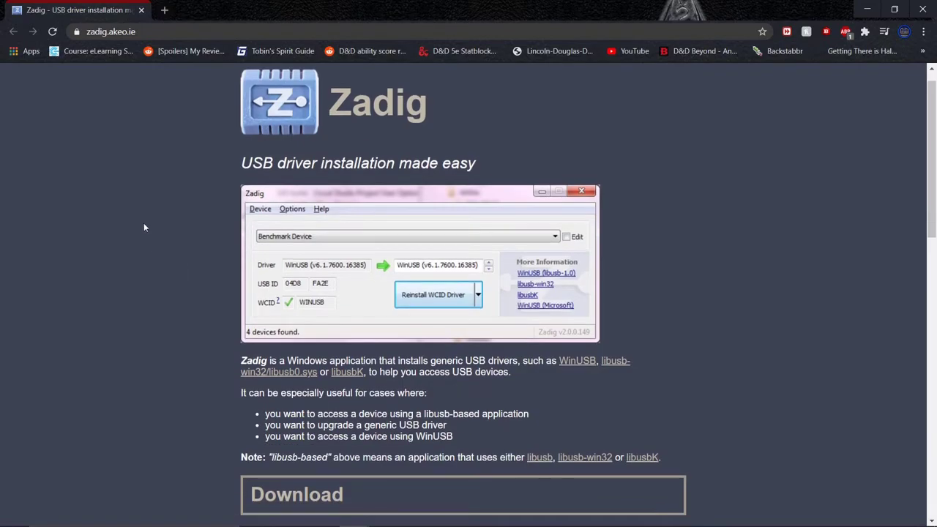
pyautogui.scroll(-4, 144, 228)
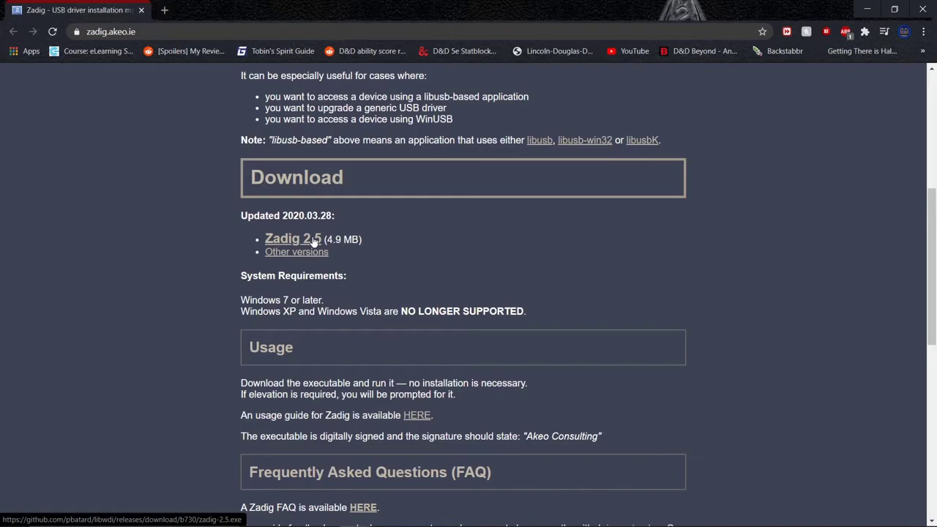
pyautogui.click(315, 242)
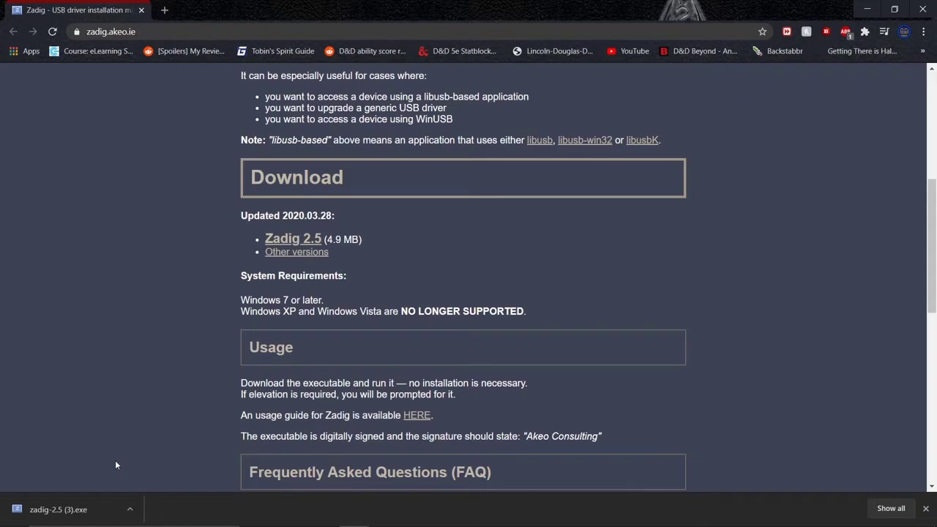
pyautogui.click(101, 509)
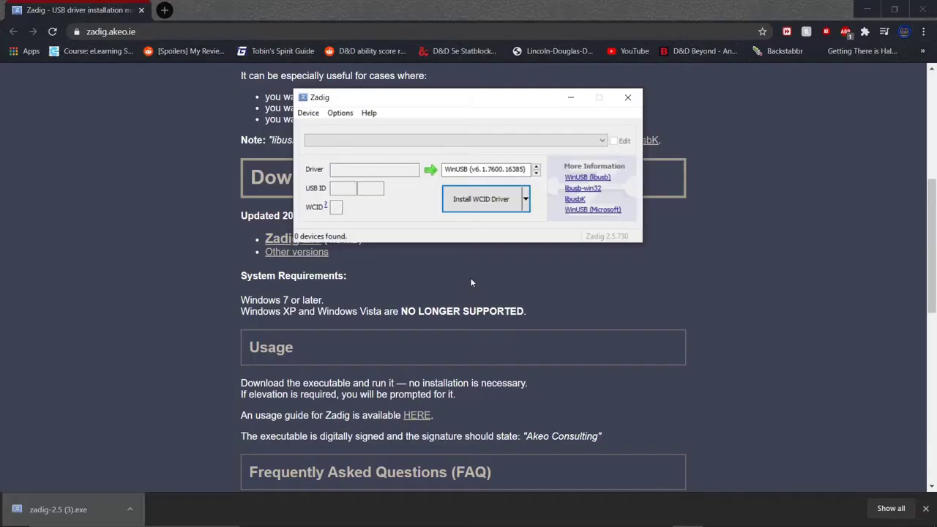
pyautogui.click(114, 355)
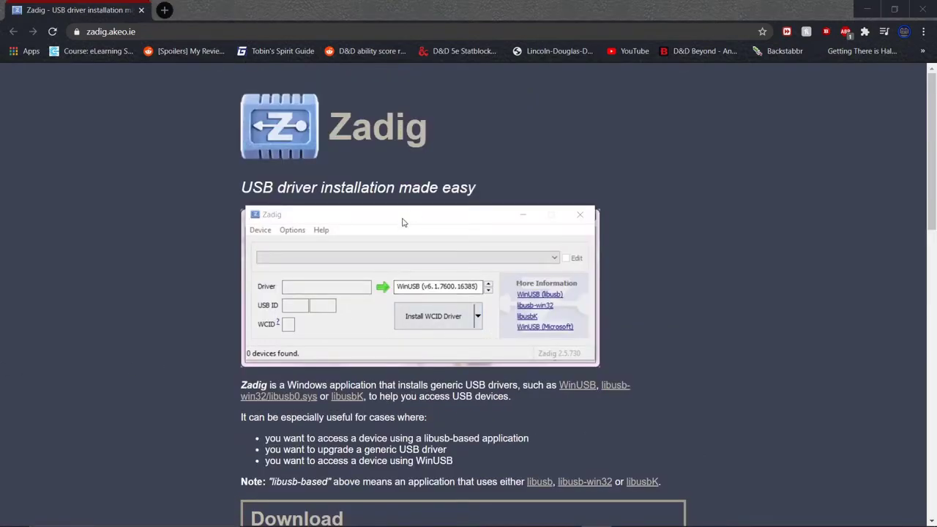
# - Make Zadig list all connected USB devices and open its device list
pyautogui.moveTo(402, 221); pyautogui.dragTo(419, 233)
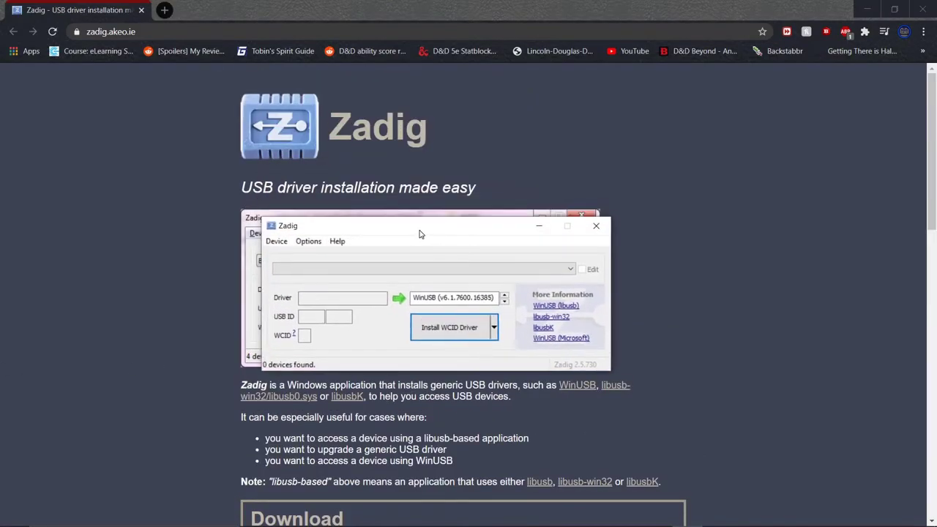
pyautogui.click(308, 241)
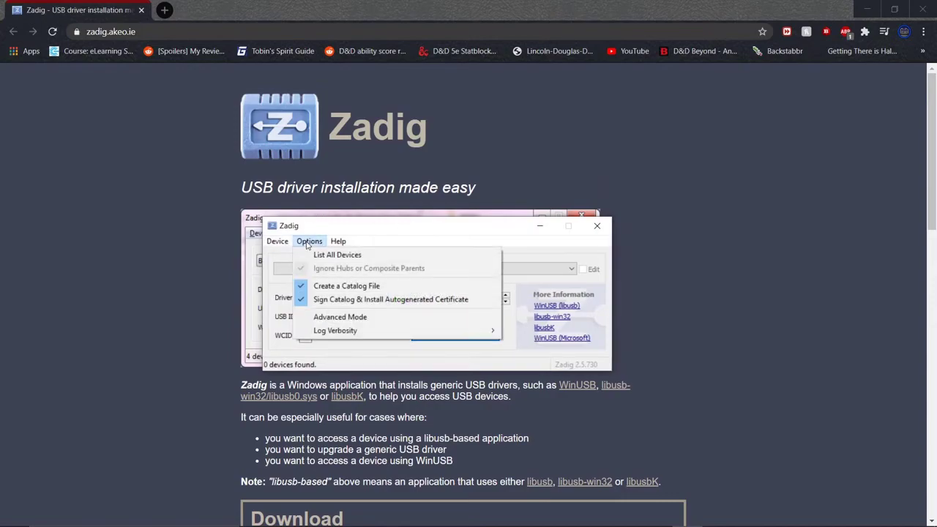
pyautogui.click(324, 255)
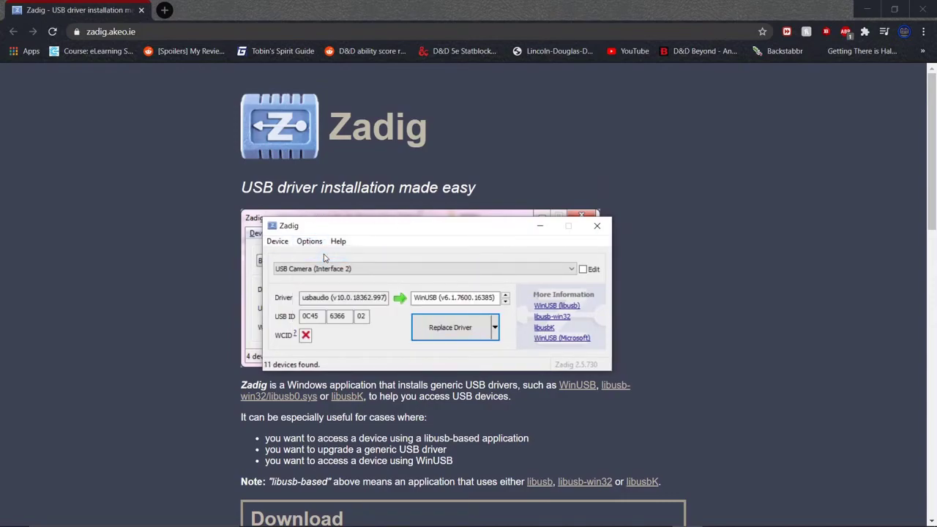
pyautogui.click(326, 270)
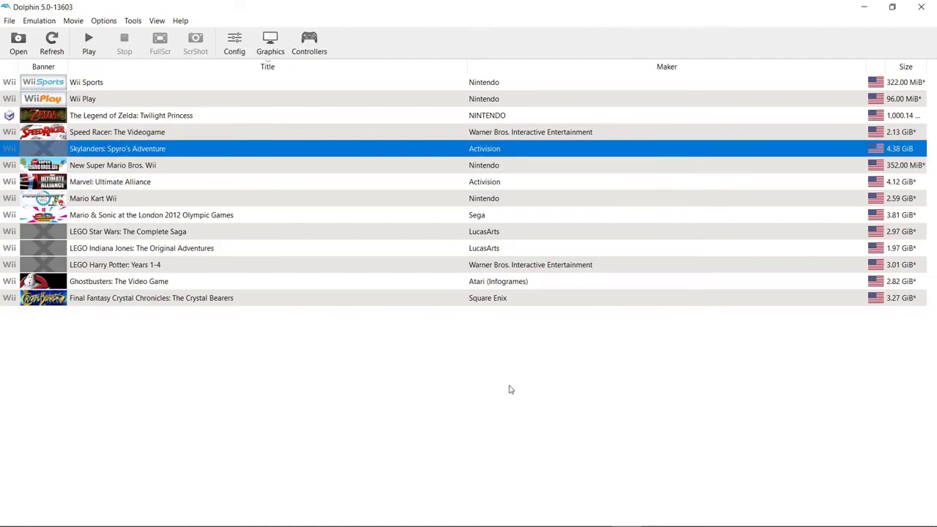
# - Switch to Dolphin and add the Skylanders Portal (1430:0150) to the whitelisted USB passthrough devices in the Wii settings
pyautogui.click(236, 55)
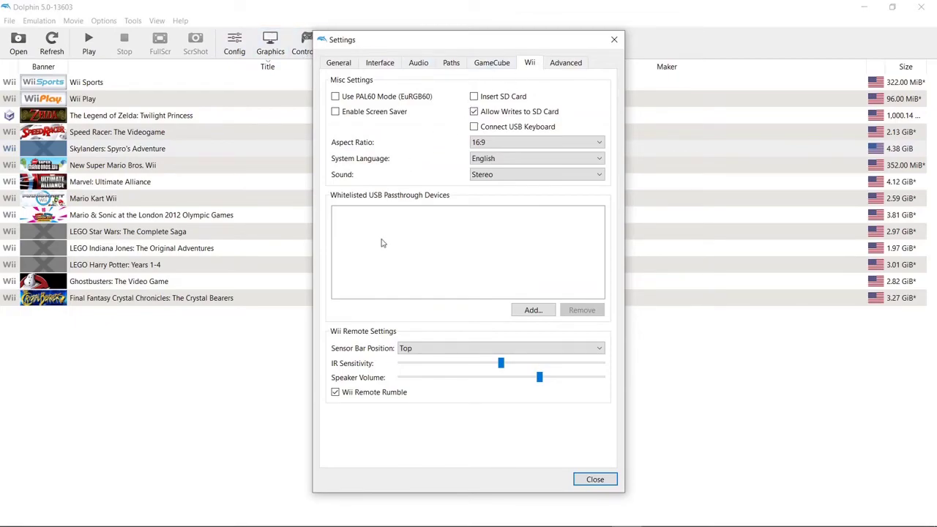
pyautogui.click(529, 311)
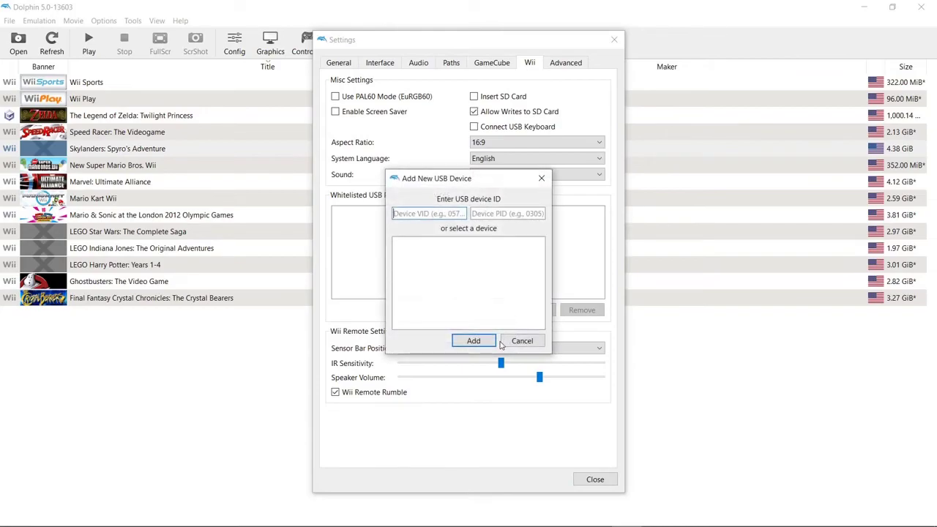
pyautogui.scroll(-1, 491, 289)
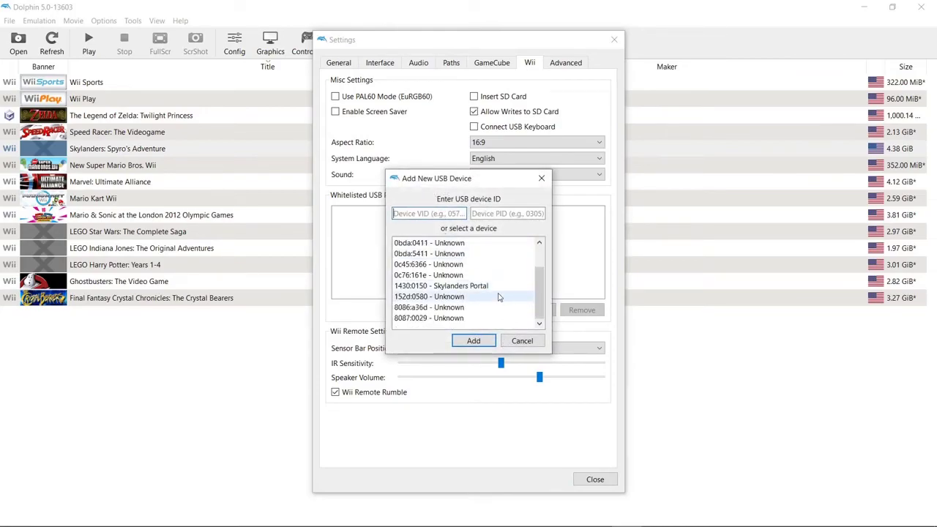
pyautogui.click(469, 285)
pyautogui.click(473, 341)
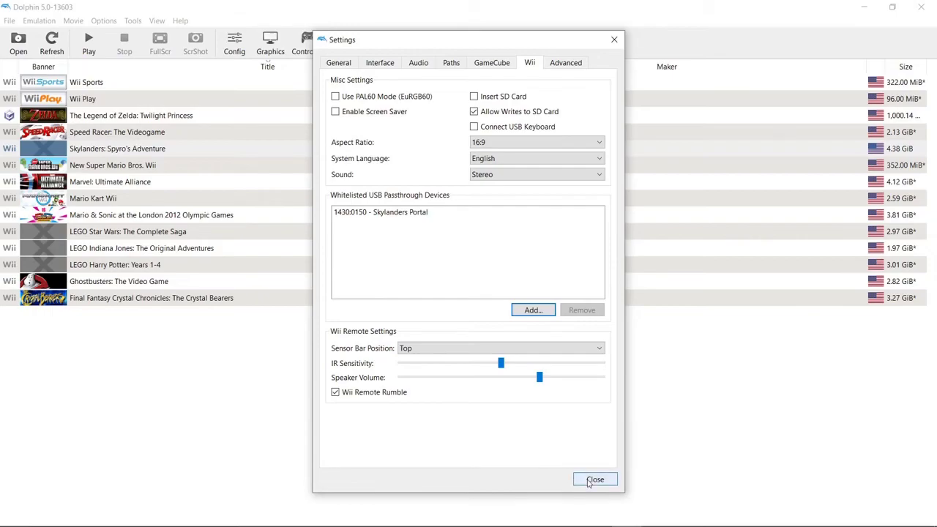
pyautogui.click(592, 480)
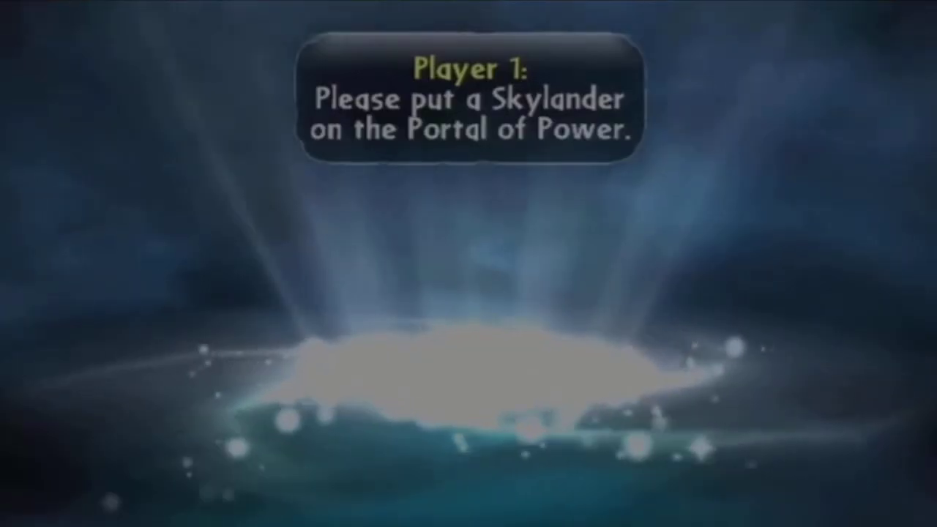